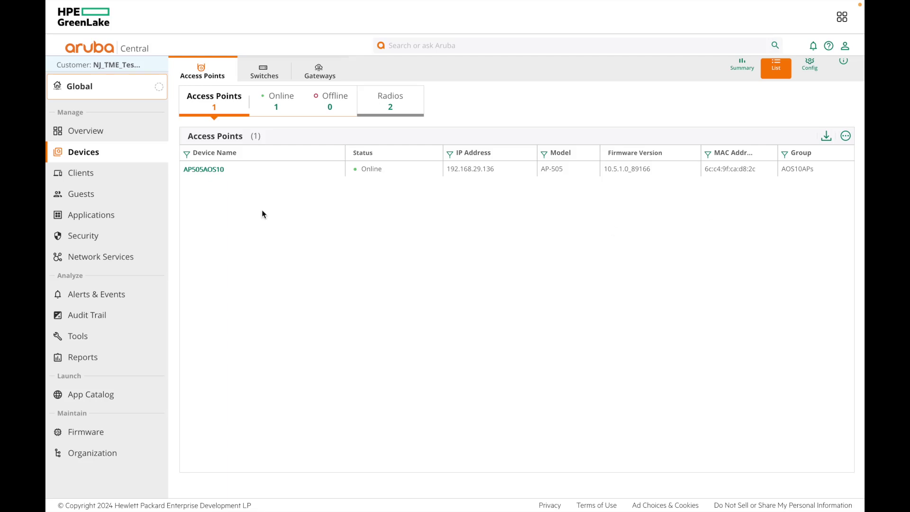
Step: Open Tools under Analyze from the left sidebar
left_click(88, 337)
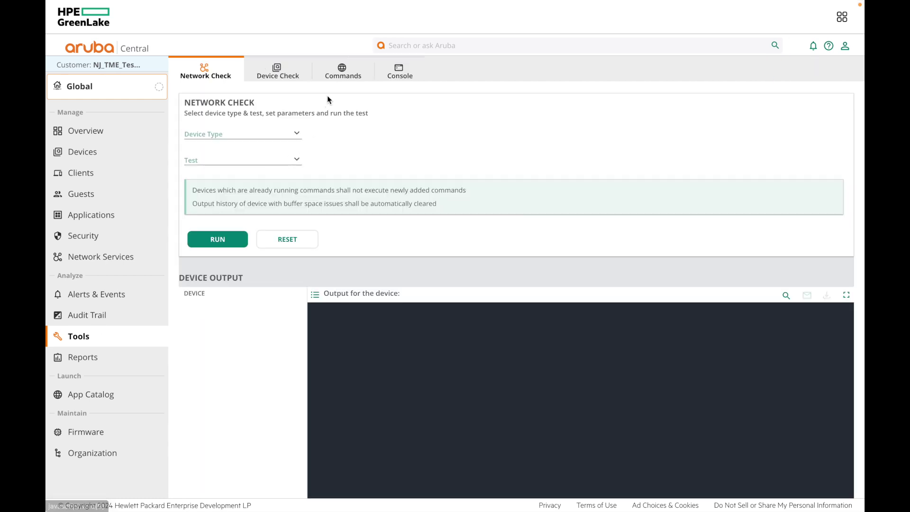
Step: On the Commands tab, target Access Point AP505AOS10 and list the Airgroup category commands
left_click(342, 72)
left_click(285, 125)
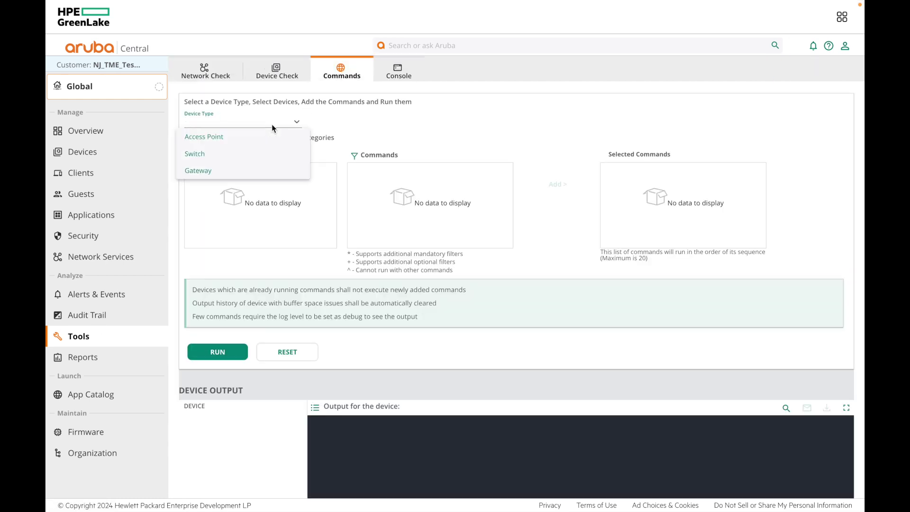
left_click(246, 137)
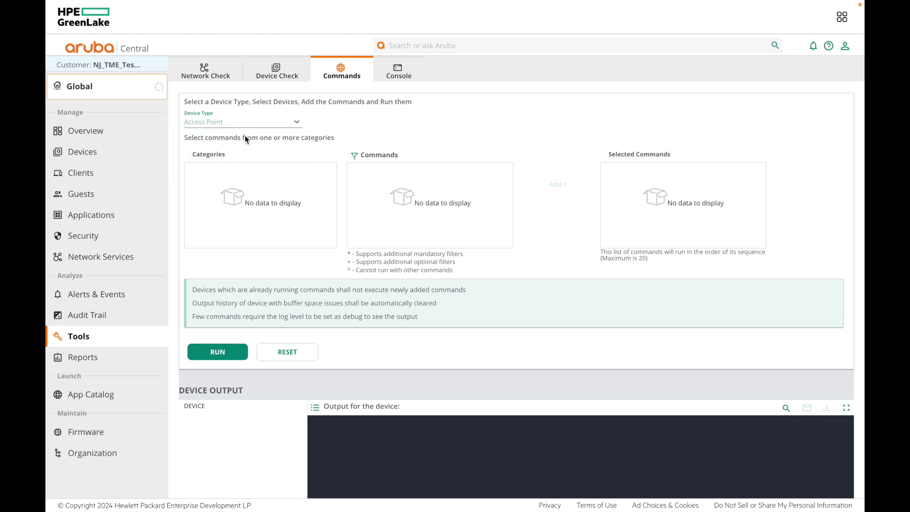
left_click(342, 125)
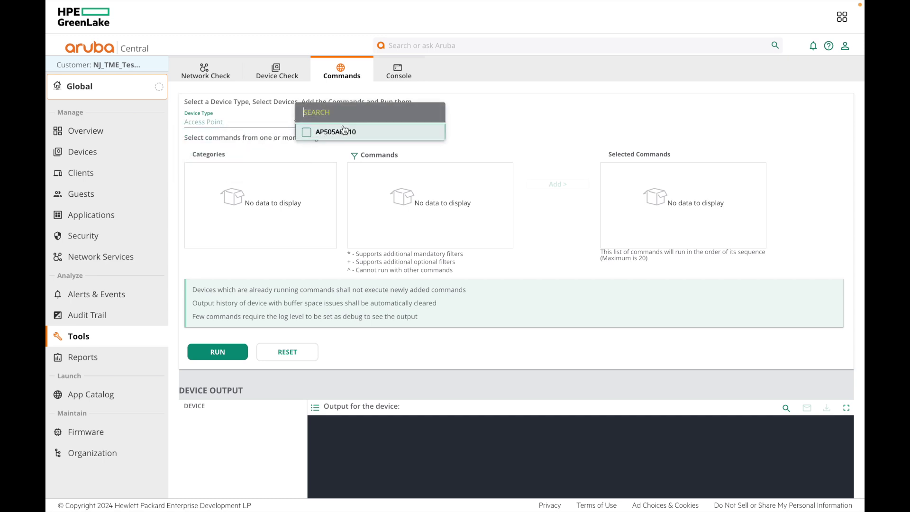
left_click(337, 133)
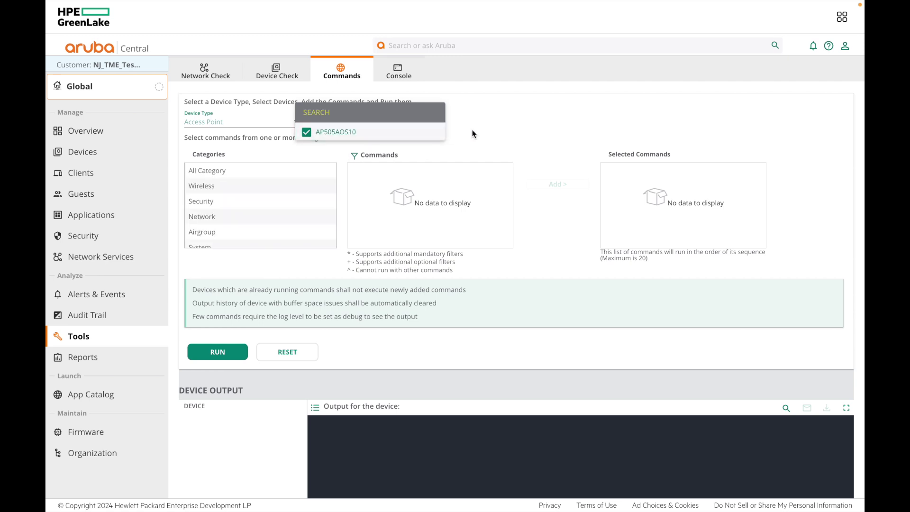
left_click(270, 144)
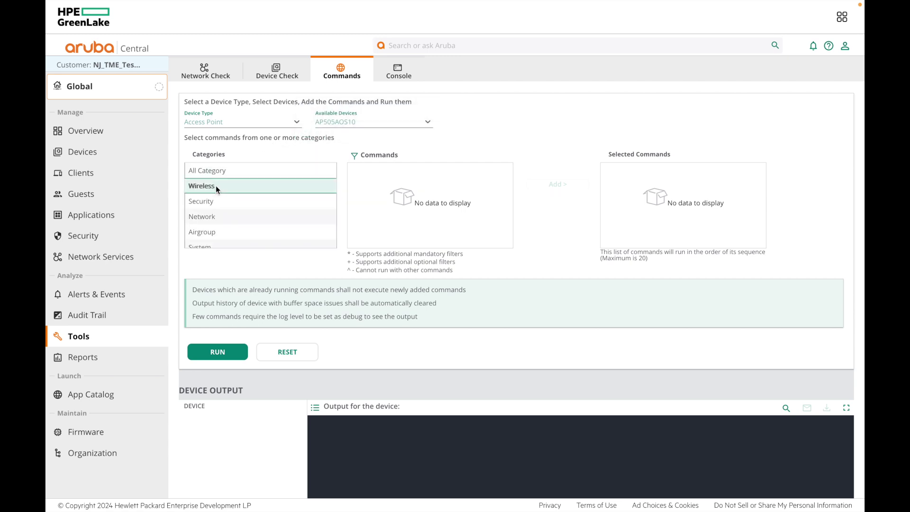
left_click(207, 231)
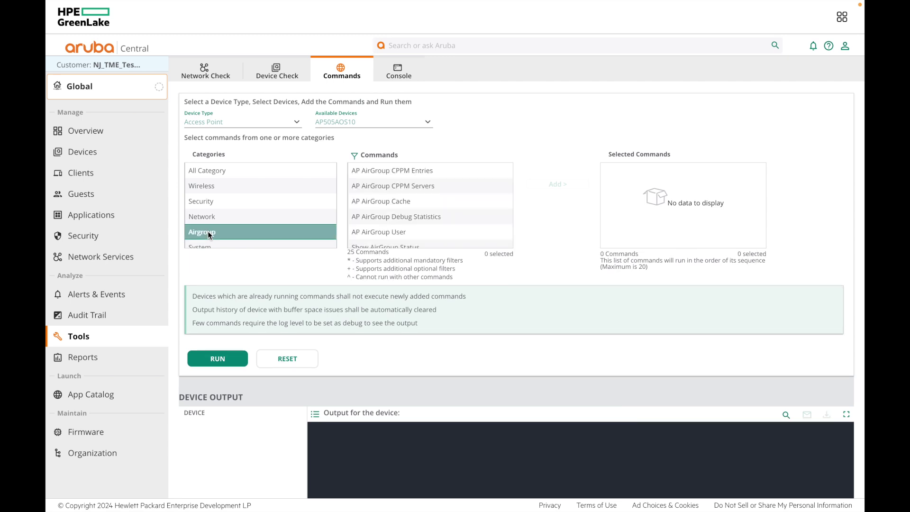
Step: Select AP AirGroup User, Show AirGroup Status, Disallow Role and Disallow Vlan, and add them to Selected Commands
scroll(388, 201, "down", 8)
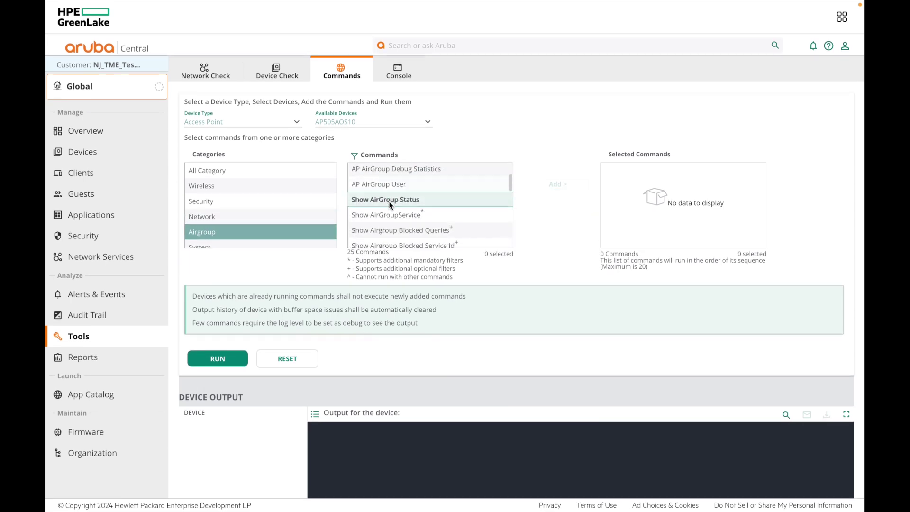
scroll(389, 201, "down", 1)
scroll(389, 200, "up", 4)
scroll(388, 201, "up", 5)
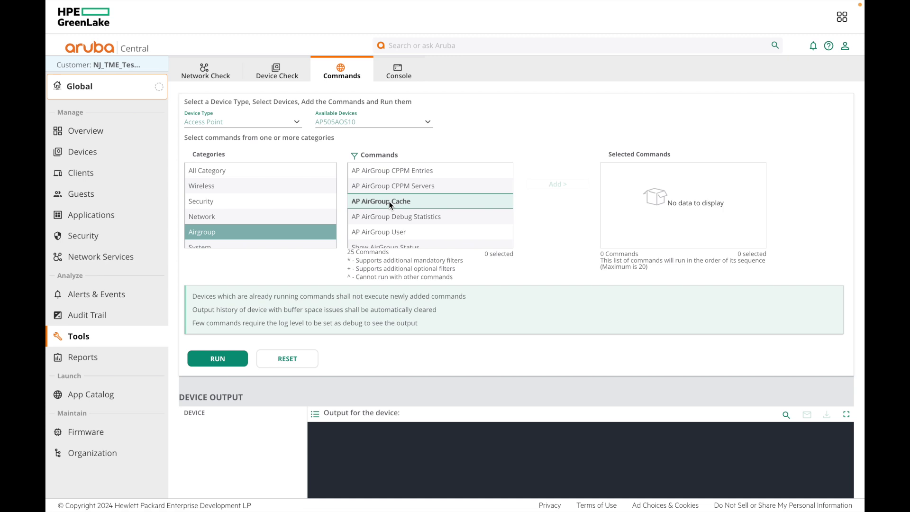
scroll(396, 234, "down", 1)
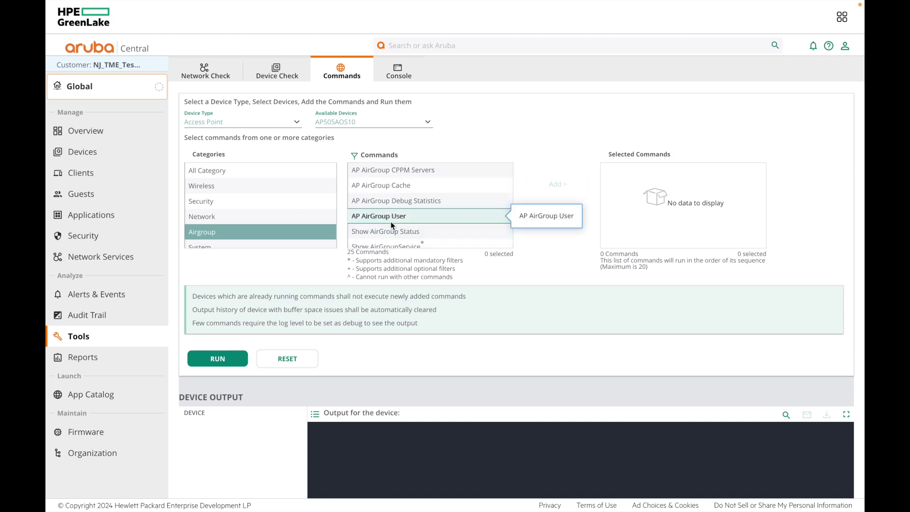
left_click(390, 216)
scroll(390, 221, "down", 1)
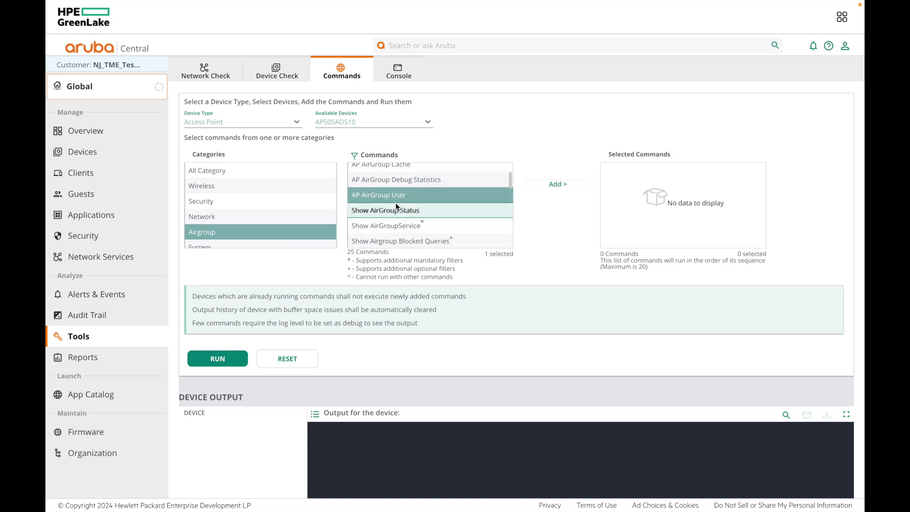
left_click(395, 207)
scroll(394, 207, "down", 4)
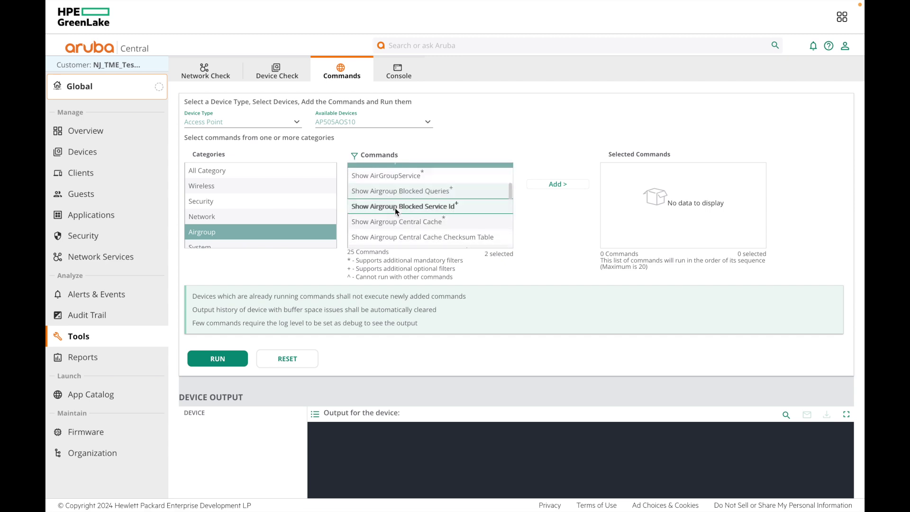
scroll(394, 207, "down", 9)
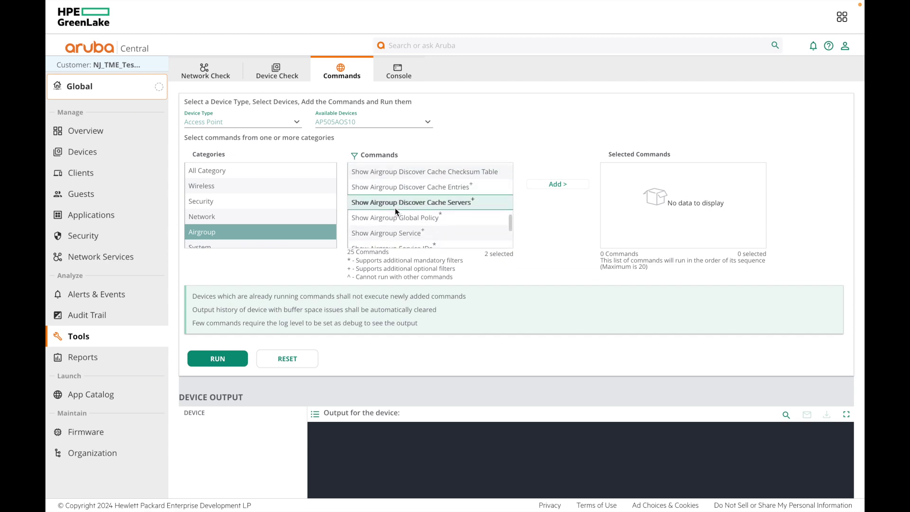
scroll(394, 207, "down", 3)
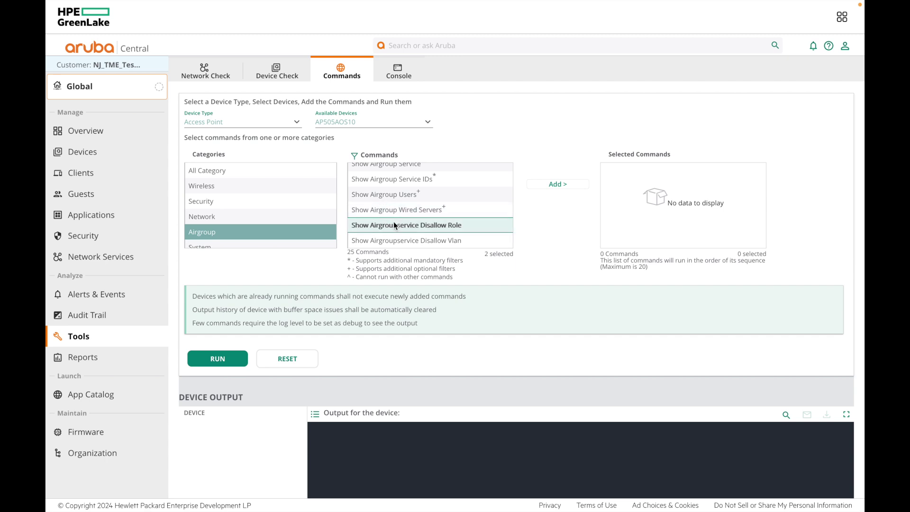
left_click(393, 221)
left_click(395, 239)
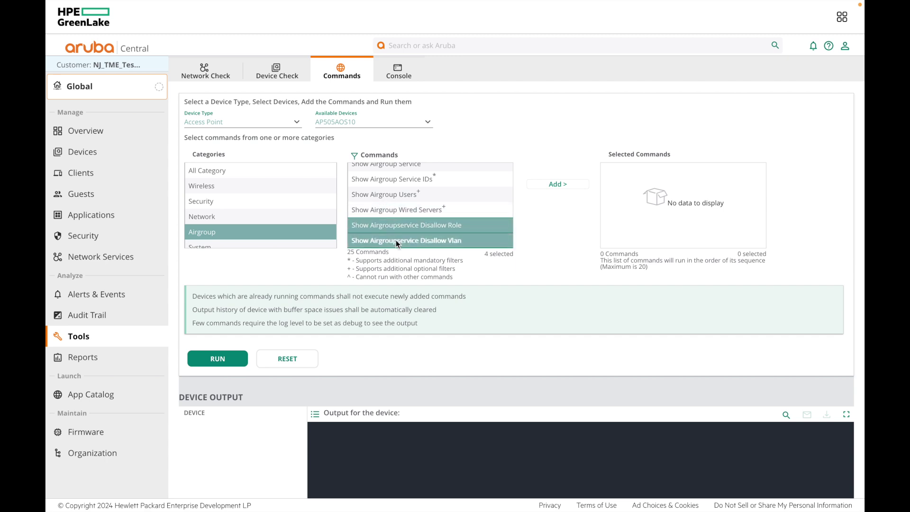
left_click(561, 185)
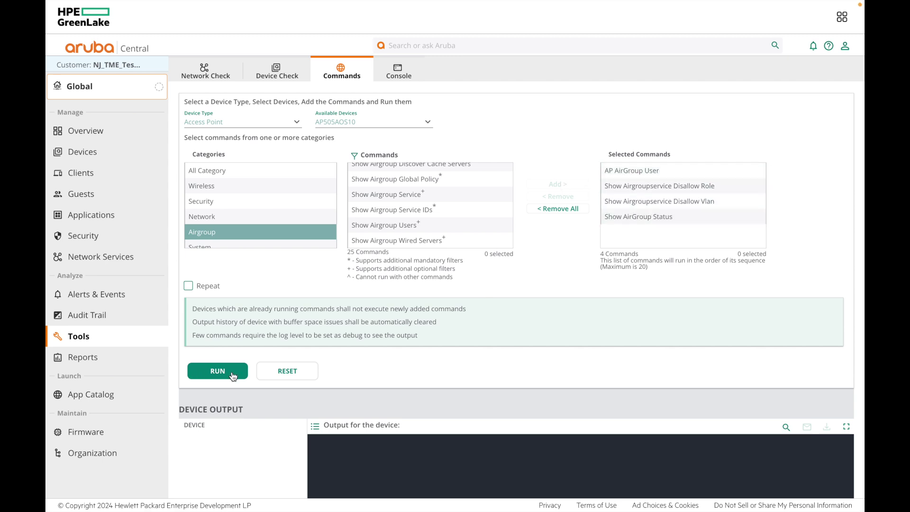
Step: Review AP505AOS10's Device Output for users, disallowed roles, VLANs and status, then go to the remote console page
scroll(232, 376, "down", 3)
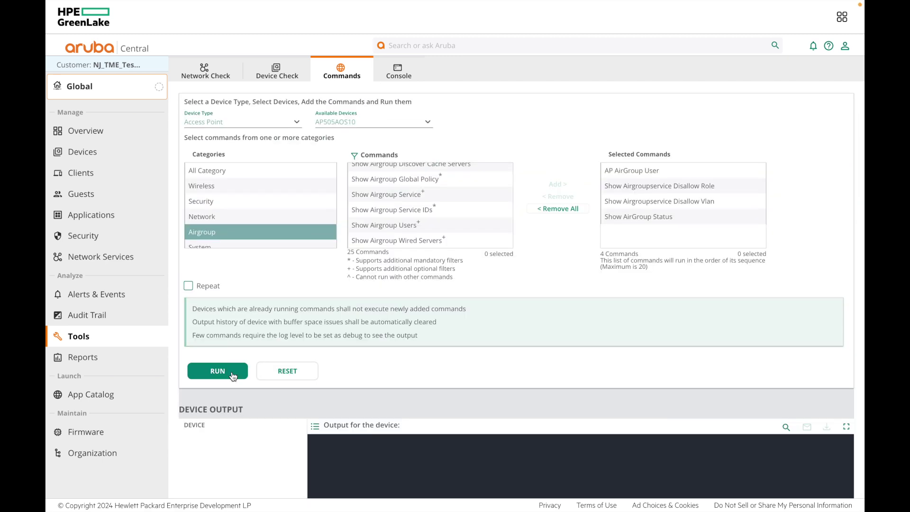
scroll(233, 376, "down", 3)
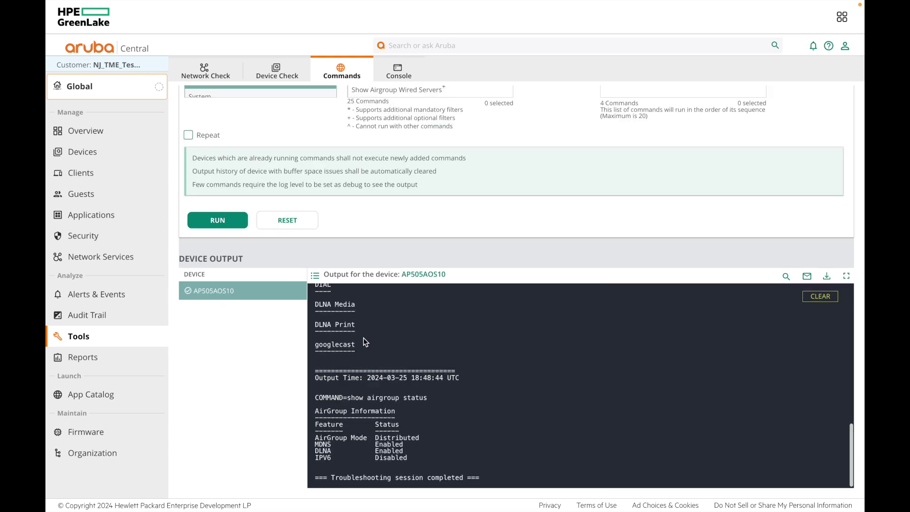
scroll(363, 337, "up", 2)
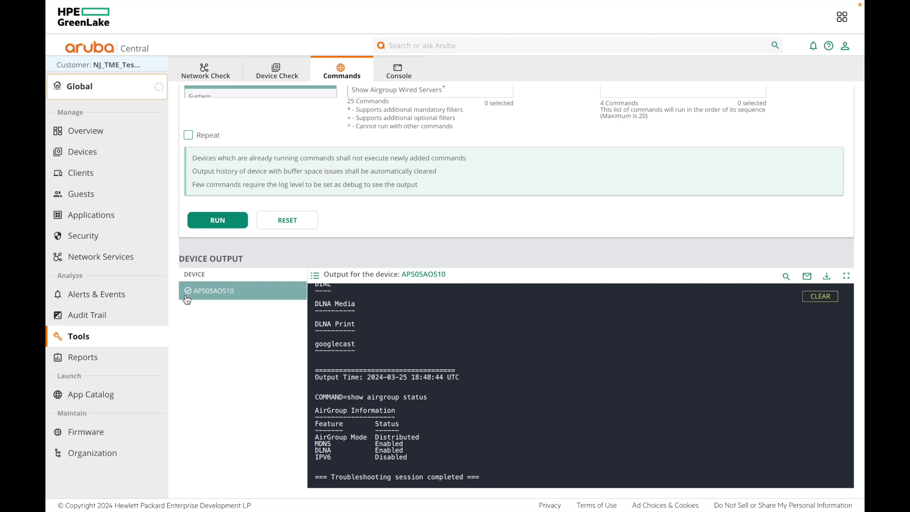
scroll(442, 351, "up", 5)
scroll(441, 351, "up", 5)
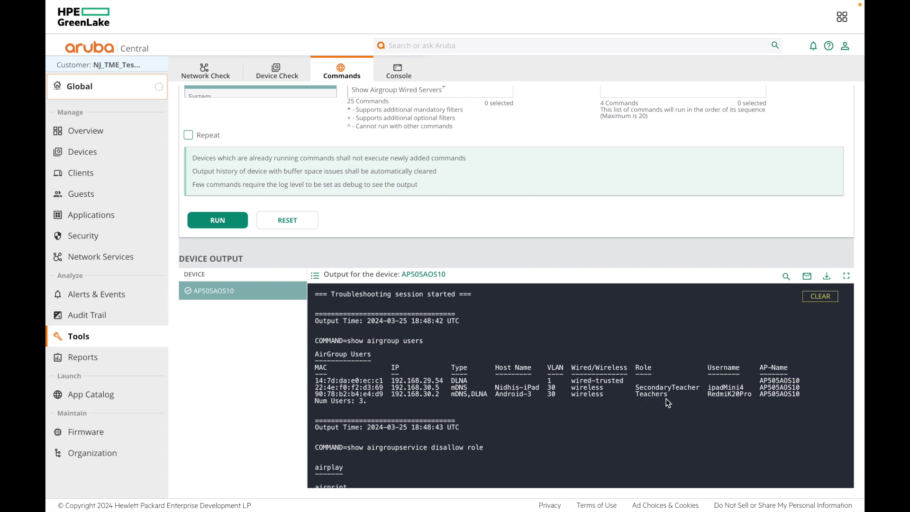
scroll(666, 399, "down", 3)
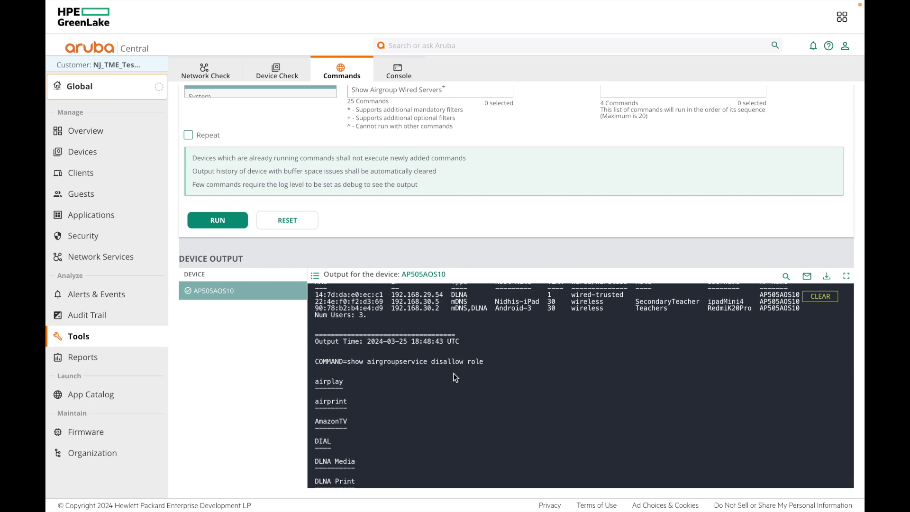
scroll(447, 377, "down", 2)
scroll(348, 462, "down", 2)
scroll(348, 462, "down", 2)
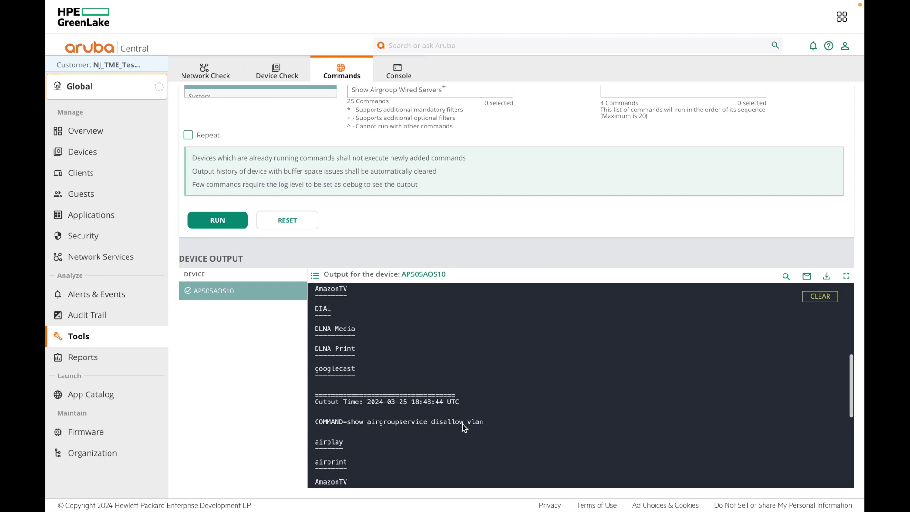
scroll(461, 422, "down", 7)
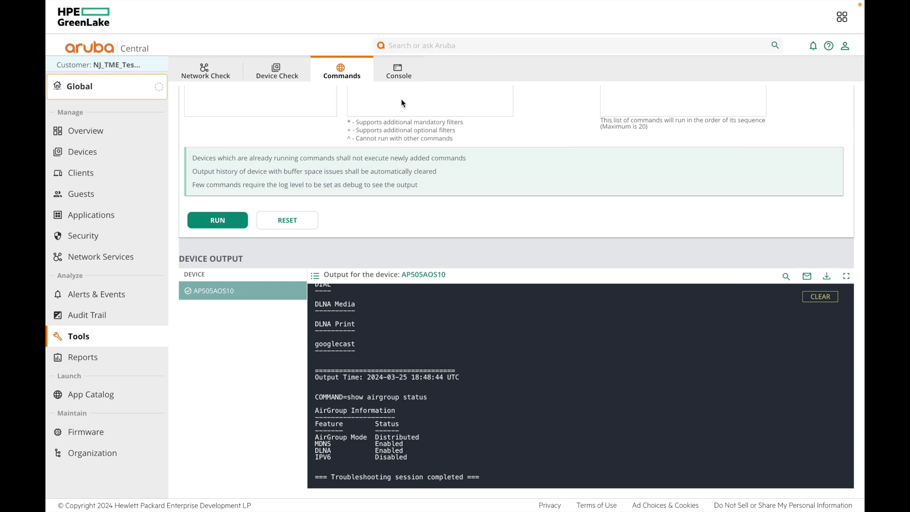
left_click(399, 75)
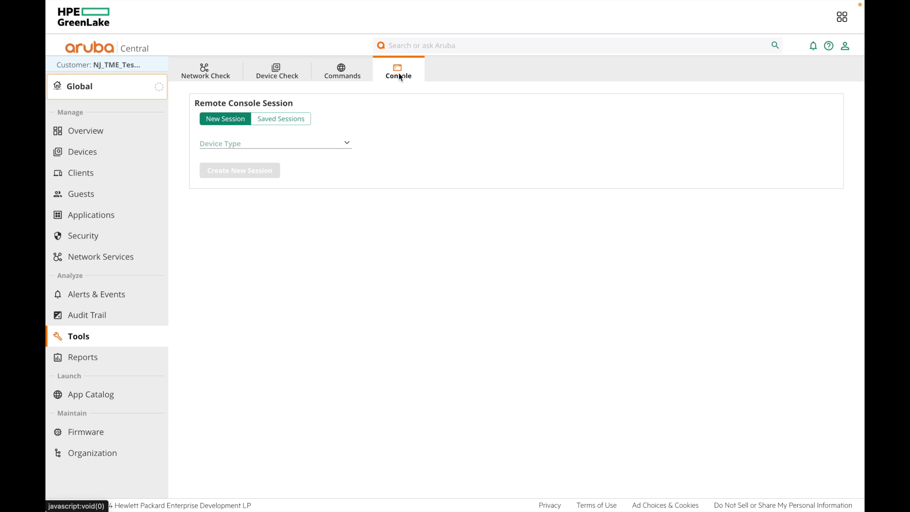
Step: Start a console session on Access Point AP505AOS10 as user admin with the device password
left_click(322, 143)
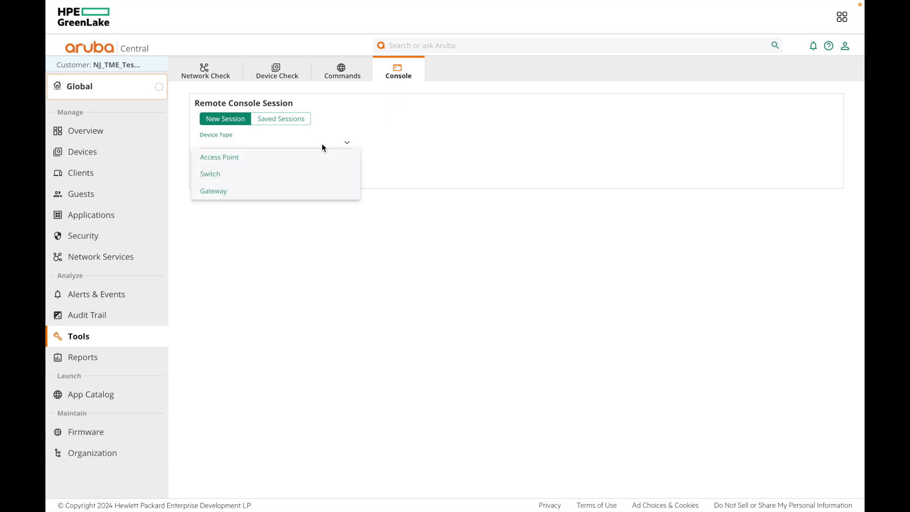
left_click(242, 159)
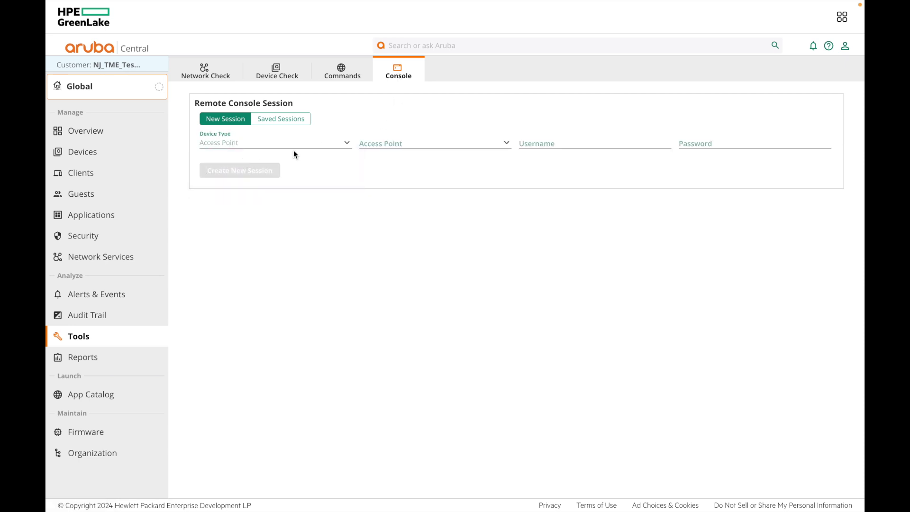
left_click(413, 143)
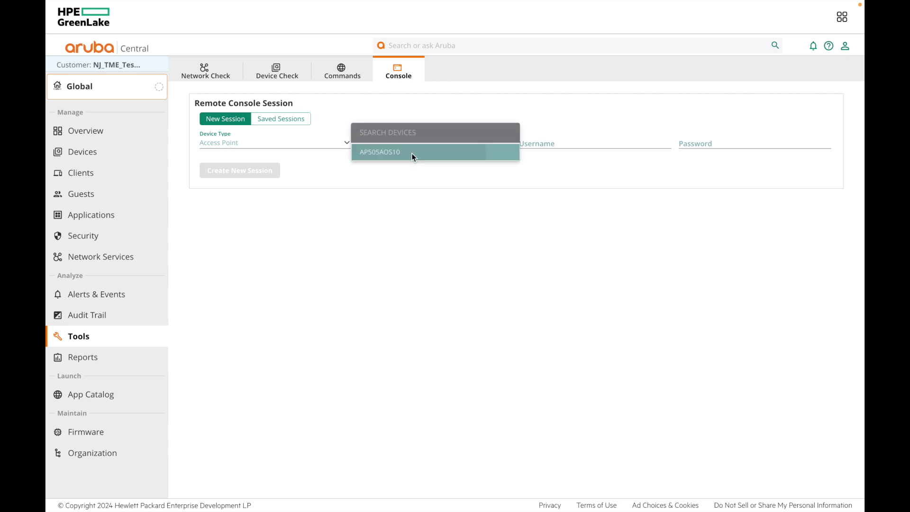
left_click(411, 152)
left_click(533, 141)
type("admin")
key("Tab")
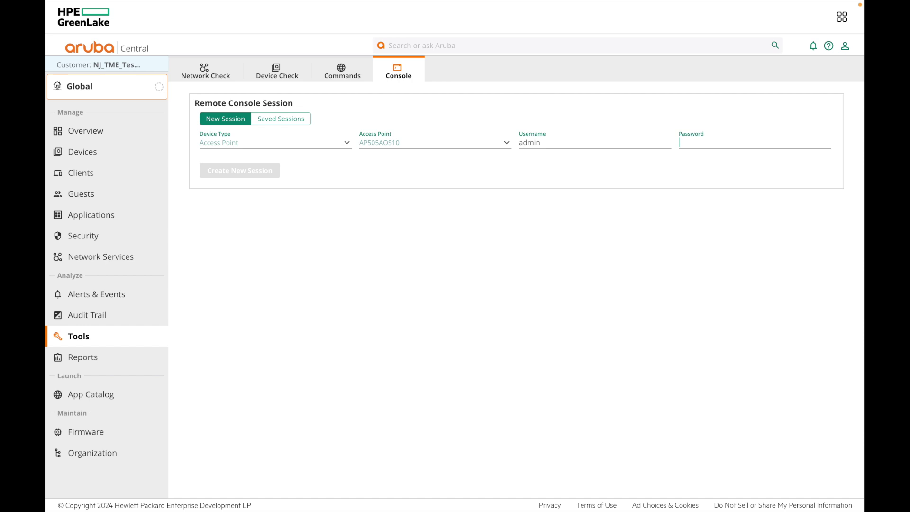
type("**********")
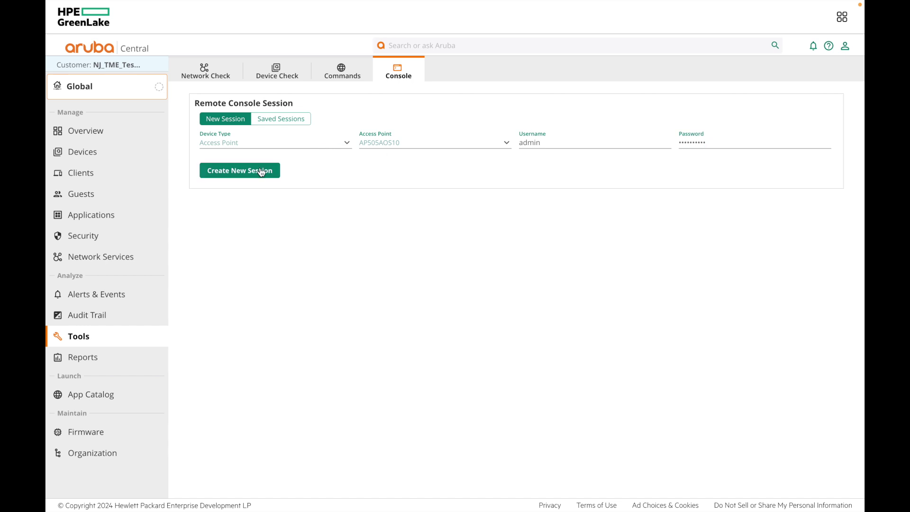
left_click(261, 171)
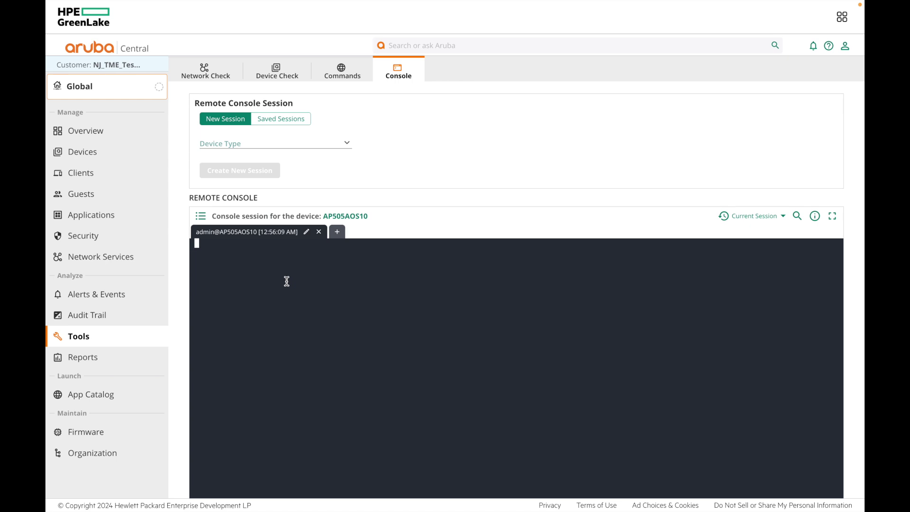
Step: Run 'show airgroup status' and highlight the enabled MDNS and DLNA rows
key("Return")
key("Return")
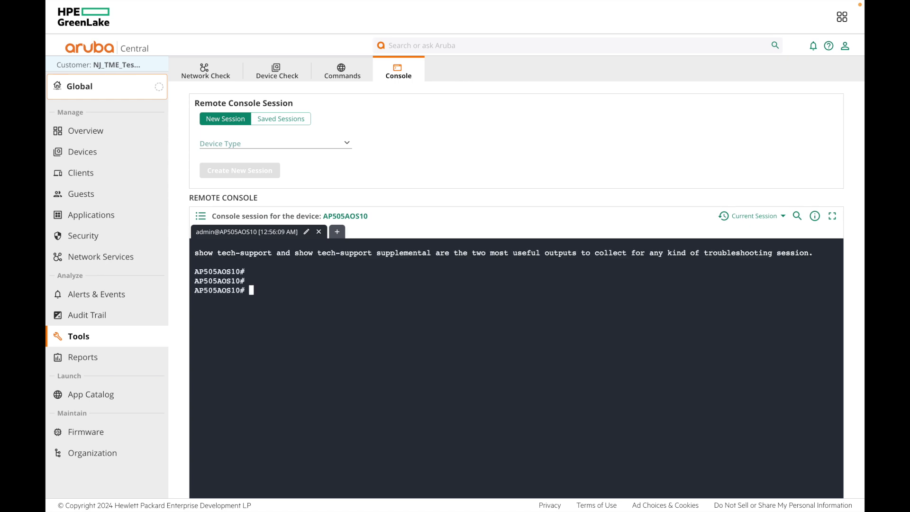
type("show airgroup status")
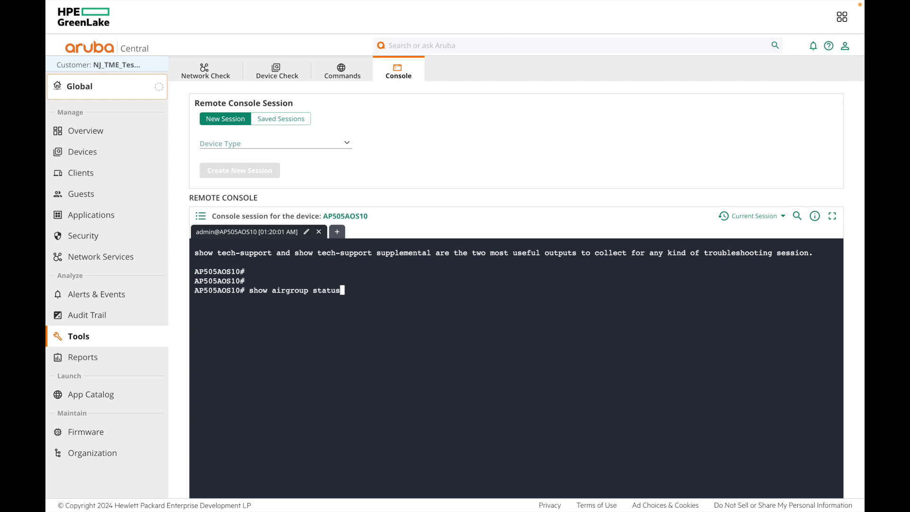
key("Return")
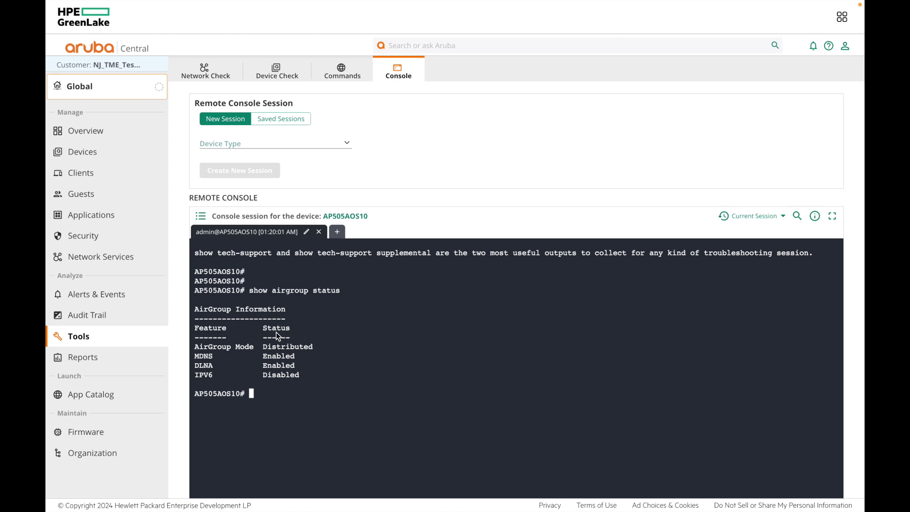
left_click_drag(297, 363, 193, 357)
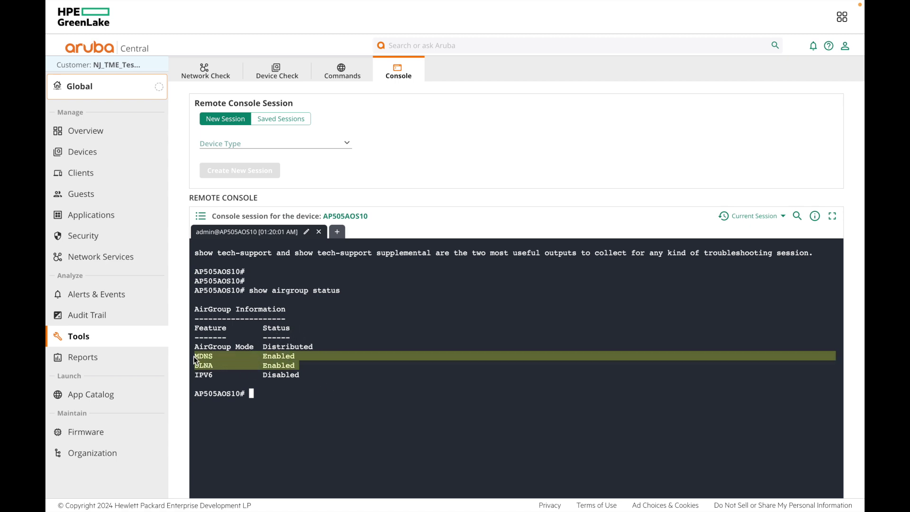
left_click(256, 360)
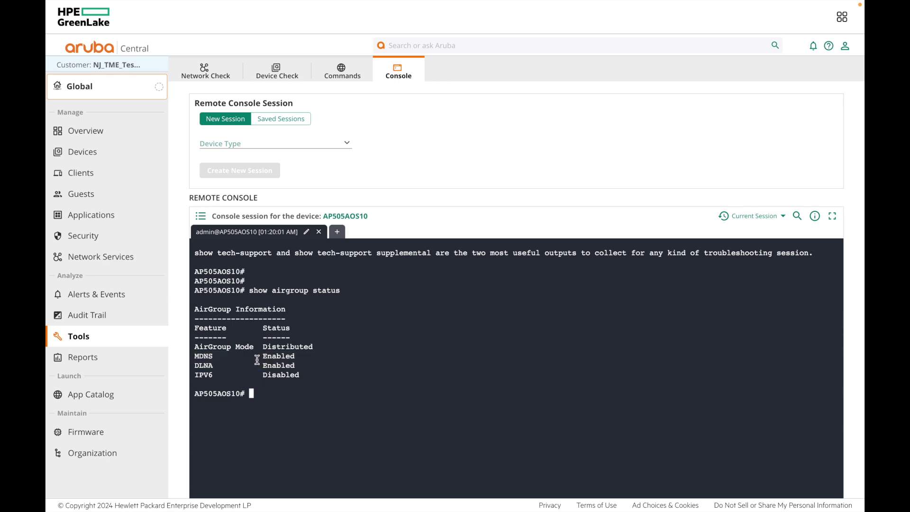
Step: Run 'show airgroup service verbose' and review the output, highlighting googlecast as Enabled
type("show airgroup service v")
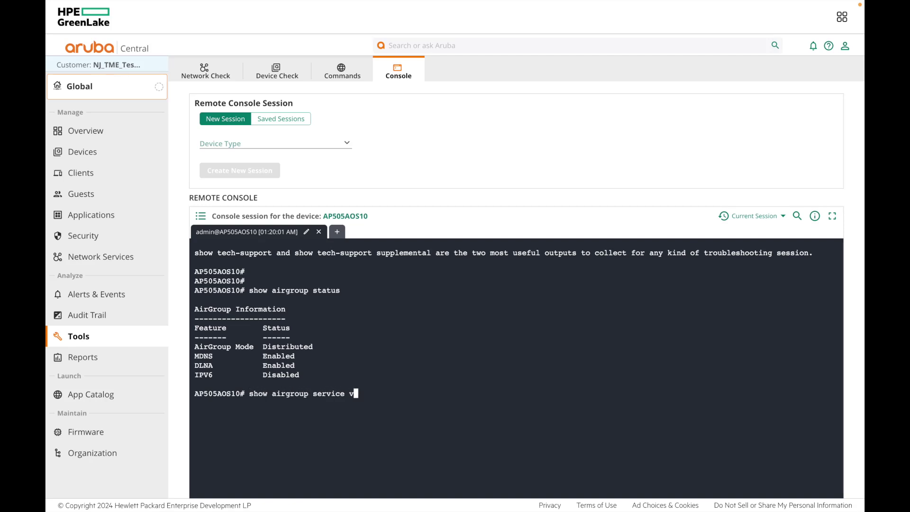
type("erbo")
key("BackSpace")
type("se")
key("Return")
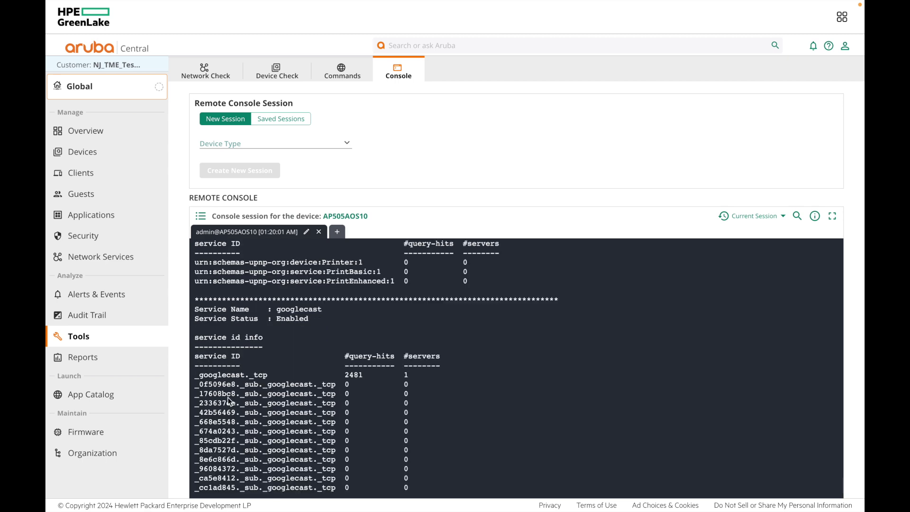
scroll(254, 398, "down", 2)
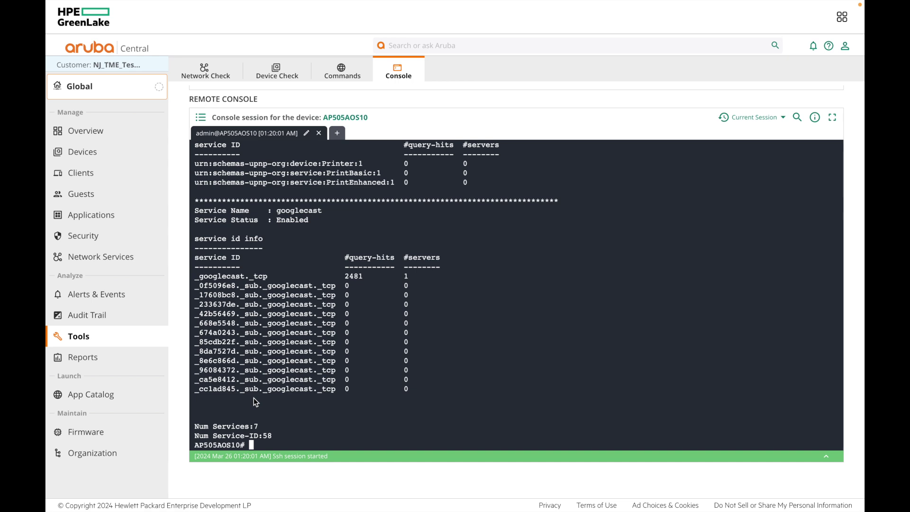
scroll(254, 397, "up", 4)
left_click_drag(312, 372, 195, 363)
scroll(289, 344, "up", 5)
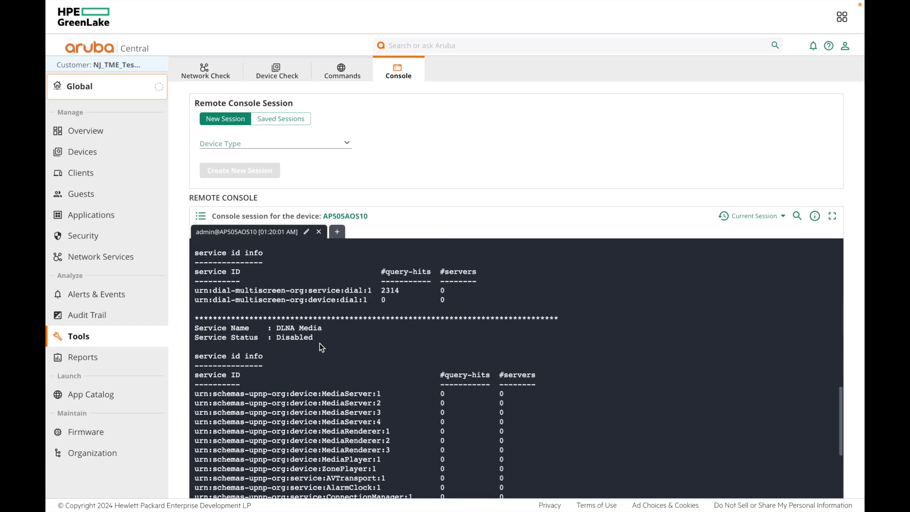
scroll(323, 384, "up", 5)
left_click_drag(317, 433, 191, 419)
scroll(288, 400, "up", 5)
scroll(288, 400, "up", 5)
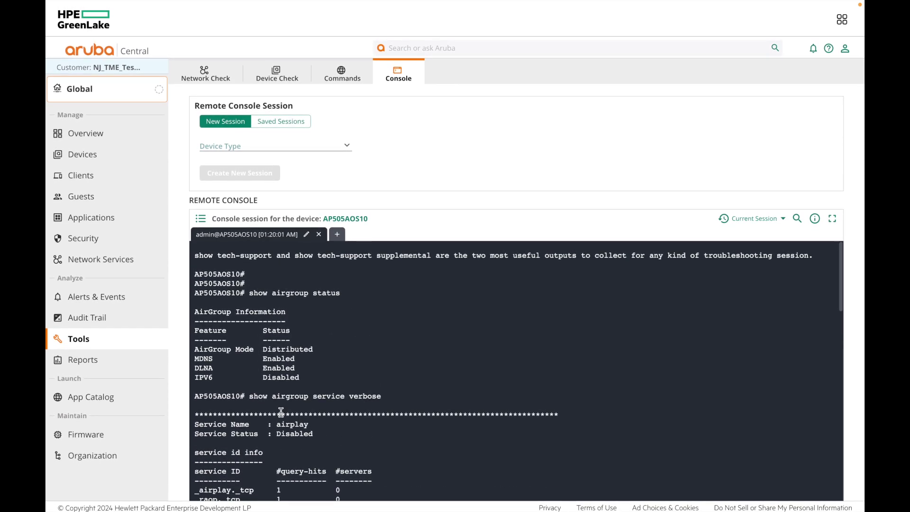
scroll(281, 411, "down", 10)
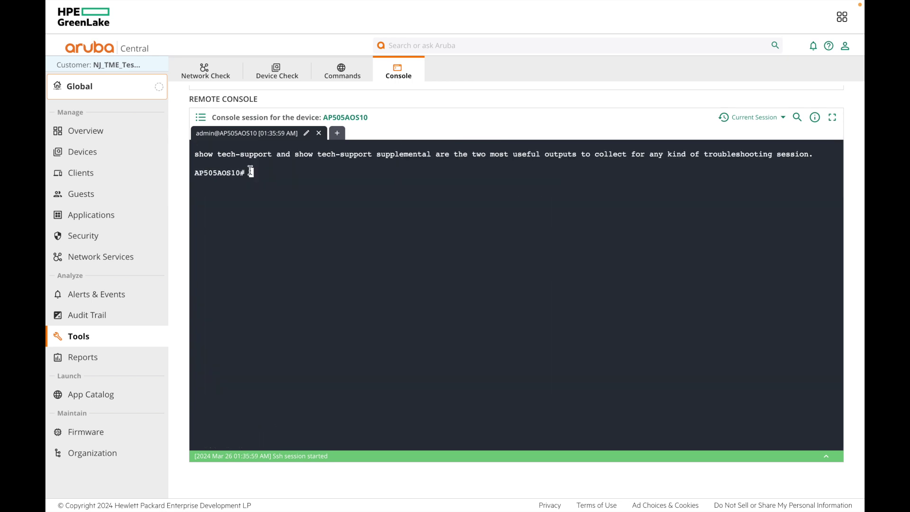
Step: Run 'show ap debug cloud-config-received' and scroll up through the received configuration lines
type("show ap debug cloud")
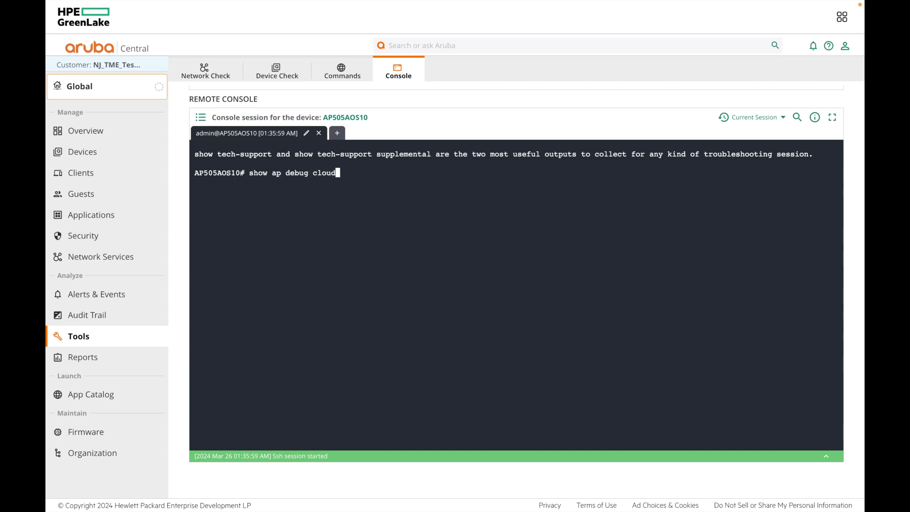
type("-config-received")
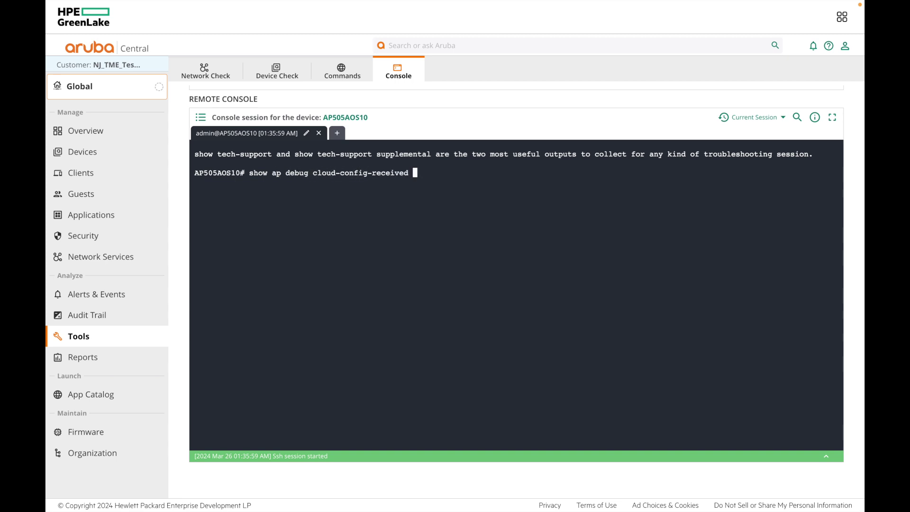
key("Return")
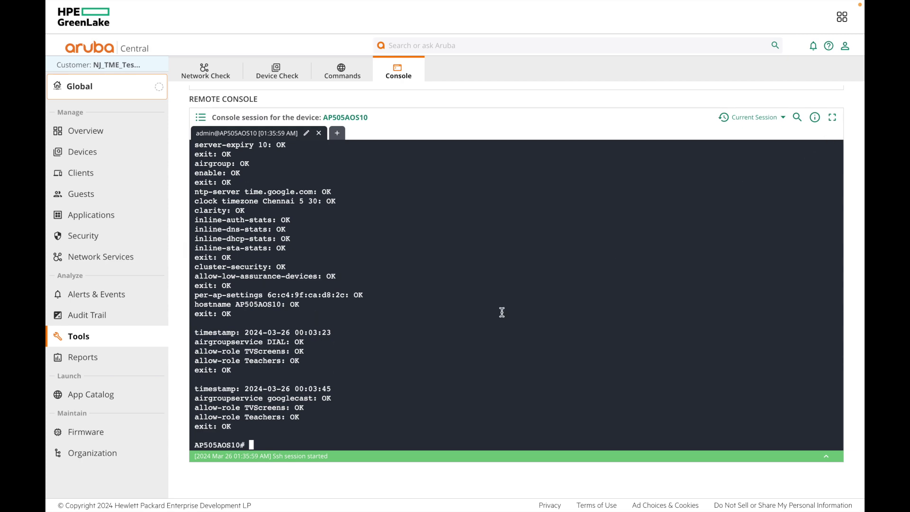
scroll(501, 312, "up", 10)
scroll(502, 312, "up", 5)
left_click(832, 216)
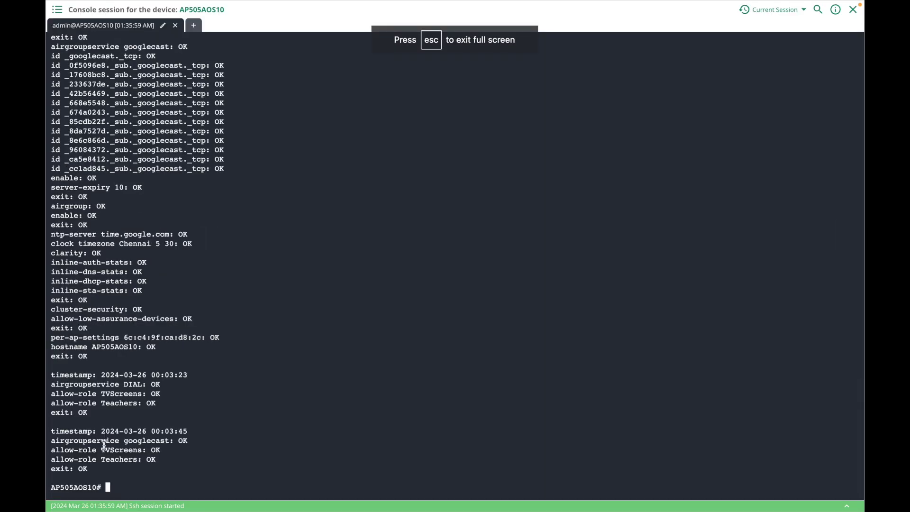
left_click_drag(189, 442, 59, 442)
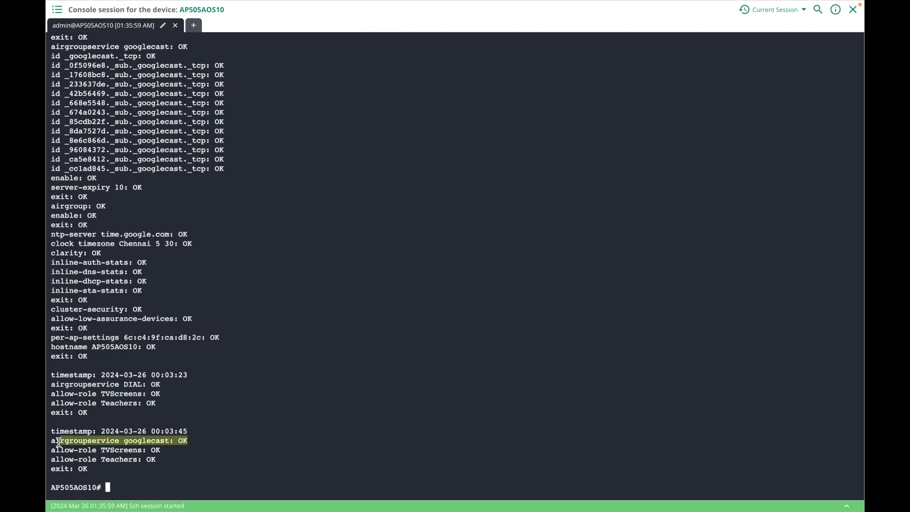
left_click_drag(160, 463, 52, 450)
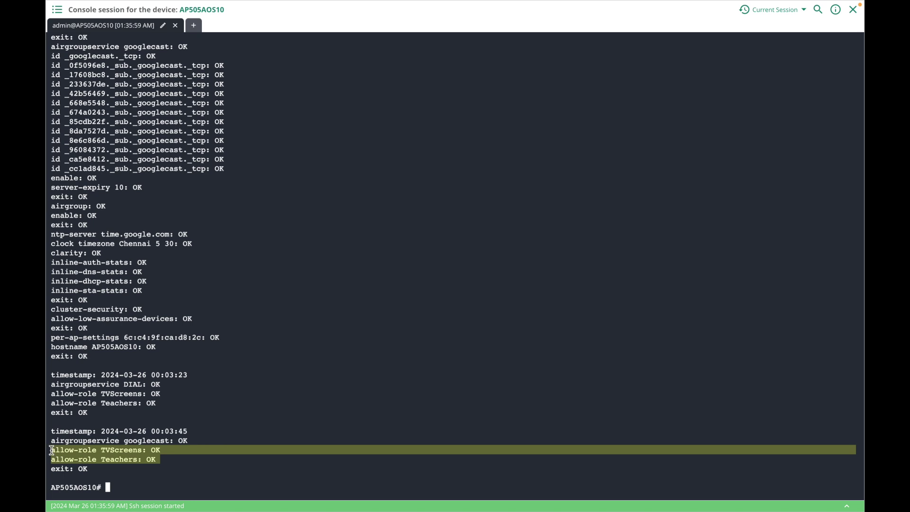
left_click(160, 412)
left_click_drag(161, 411, 54, 385)
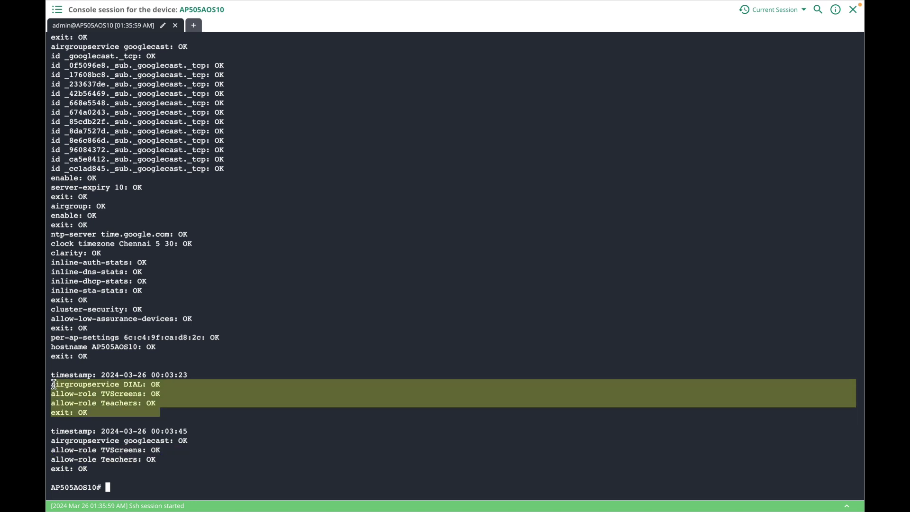
scroll(53, 384, "up", 5)
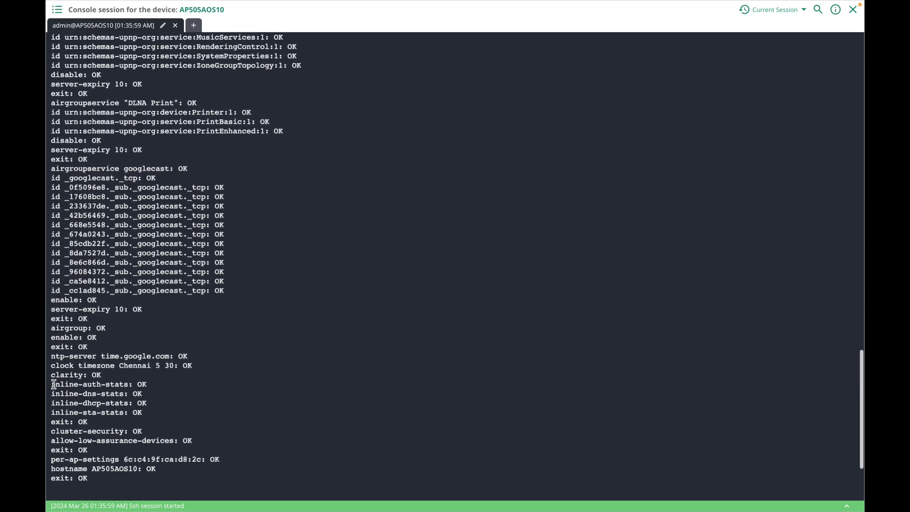
scroll(92, 336, "up", 2)
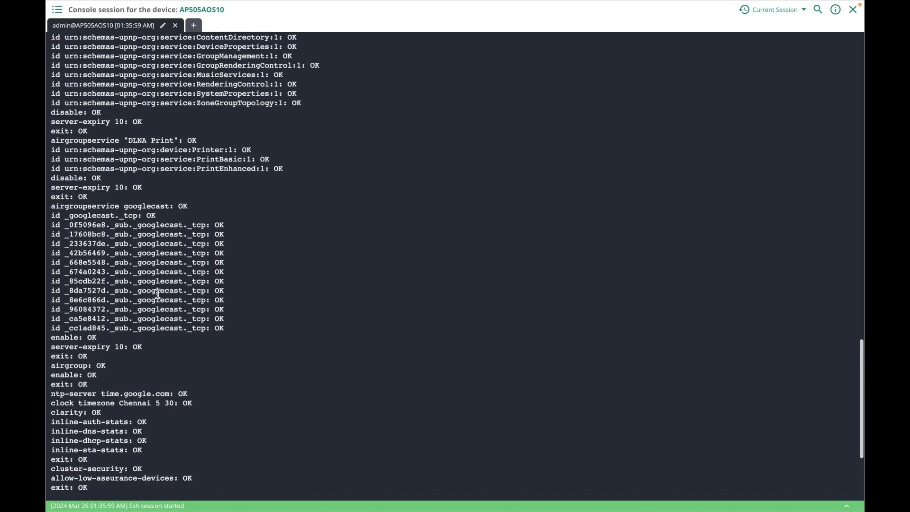
left_click_drag(107, 338, 47, 208)
scroll(123, 209, "up", 4)
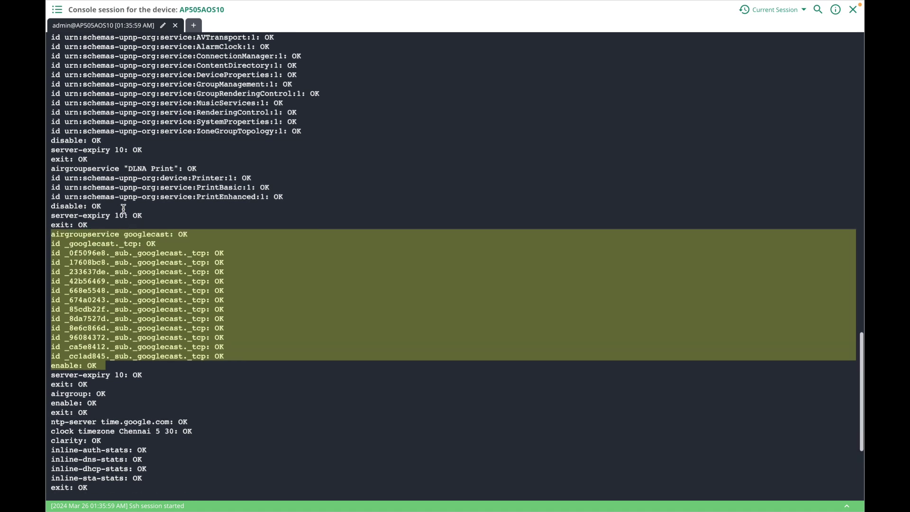
scroll(123, 209, "up", 10)
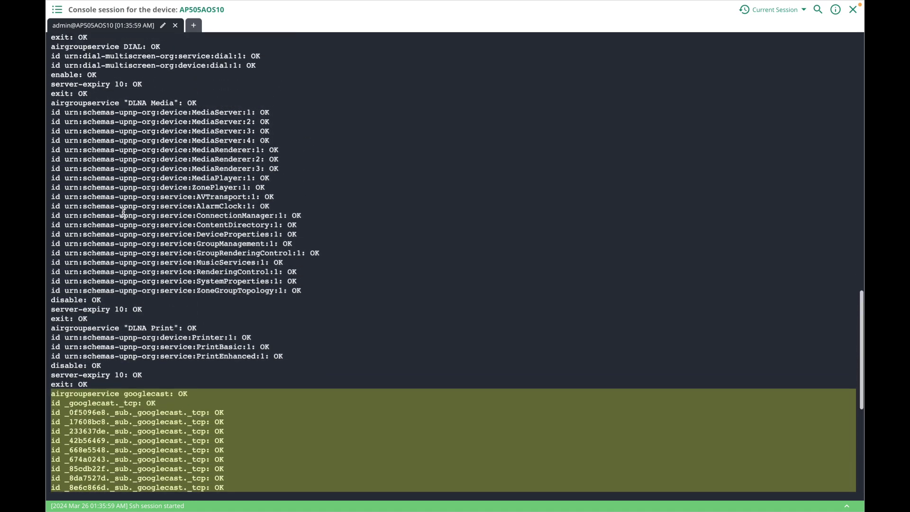
scroll(123, 211, "up", 1)
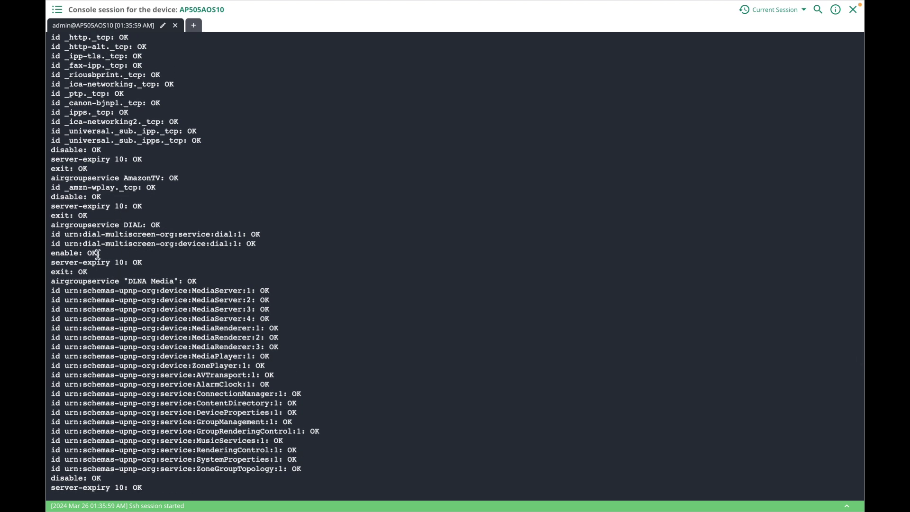
left_click_drag(101, 255, 45, 228)
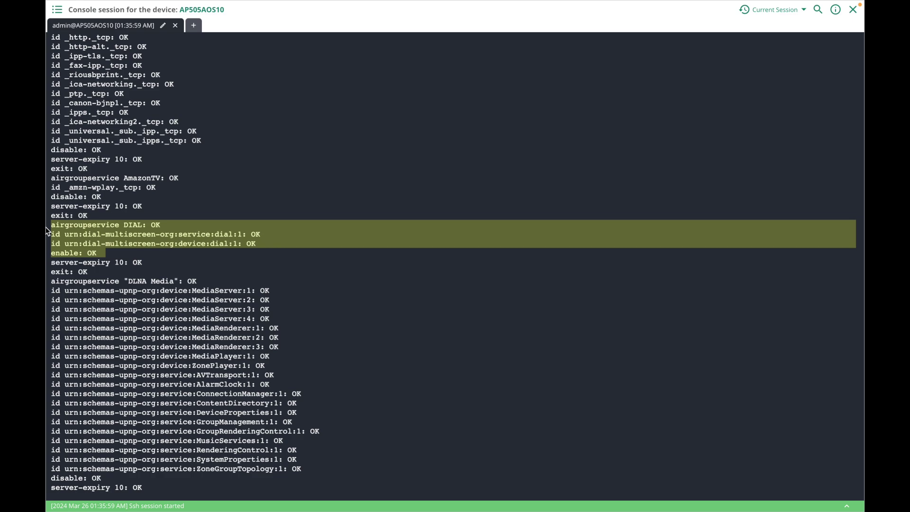
scroll(127, 227, "up", 20)
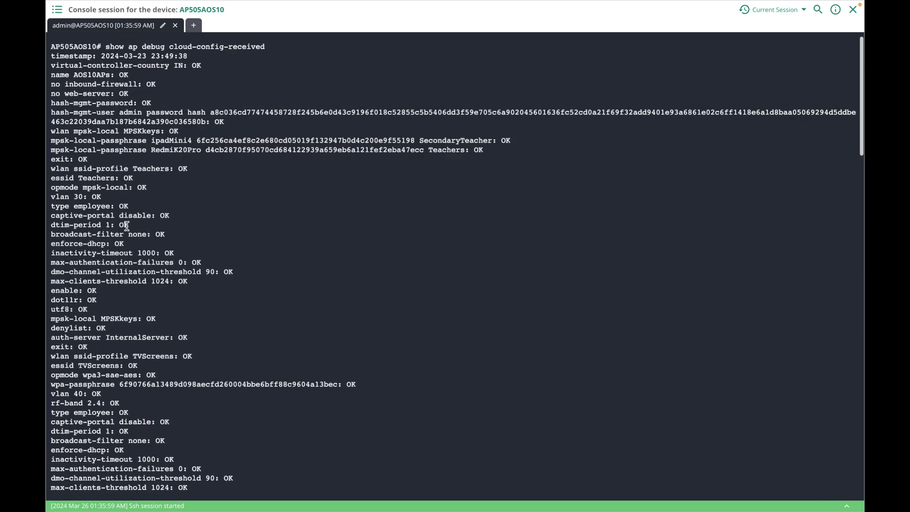
scroll(168, 353, "down", 15)
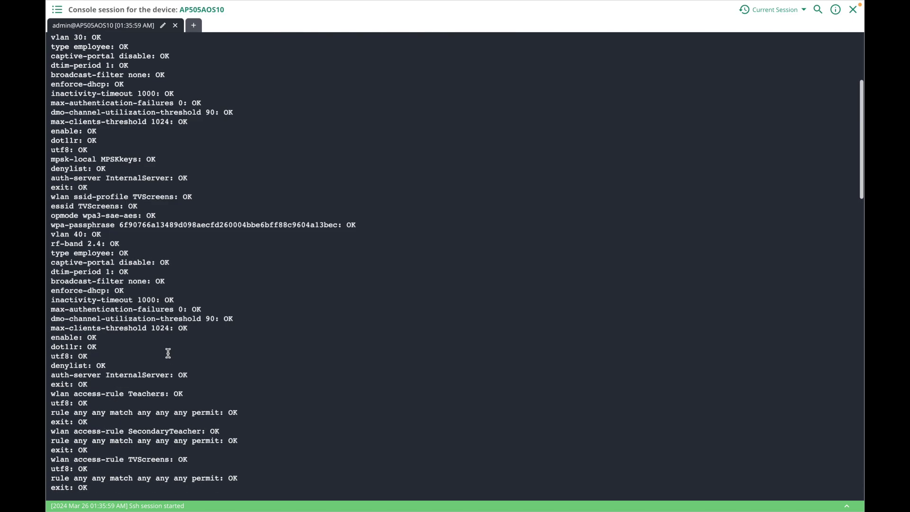
scroll(168, 353, "down", 12)
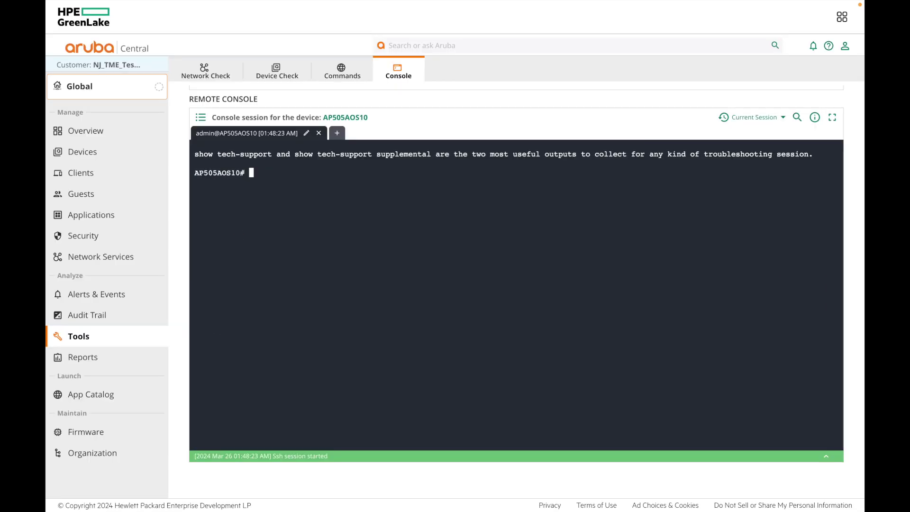
type("show cli")
Step: Fix the command to 'show ap association', run it, and enlarge the console to full screen
key("BackSpace")
key("BackSpace")
key("BackSpace")
type("ap associ")
key("Tab")
key("Return")
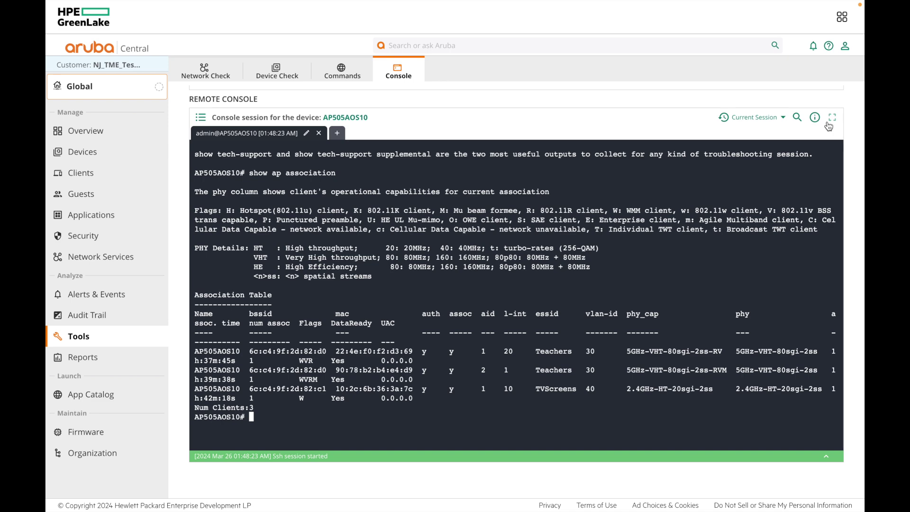
left_click(828, 123)
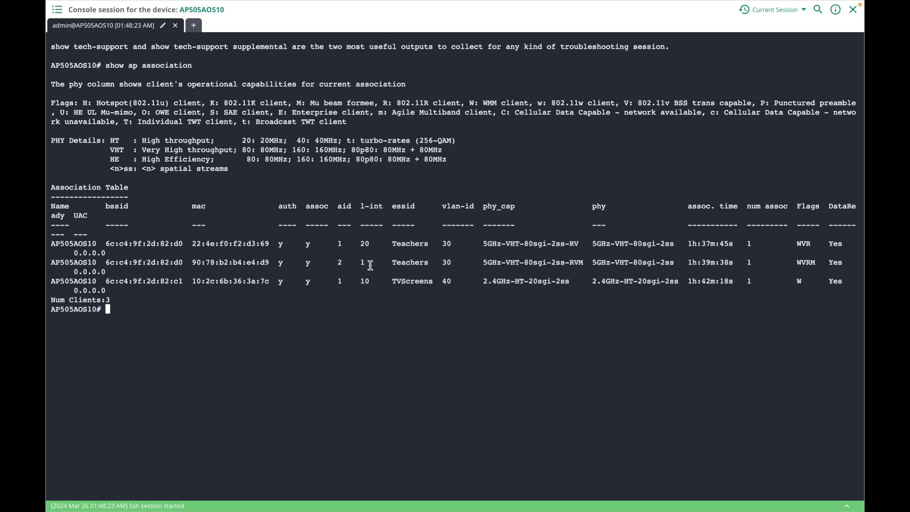
Step: Highlight the two Teachers clients and the TVScreens client on VLAN 40
mouse_move(429, 272)
left_mouse_down()
mouse_move(224, 243)
mouse_move(260, 243)
mouse_move(259, 263)
mouse_move(246, 264)
mouse_move(250, 282)
mouse_move(434, 282)
left_mouse_up()
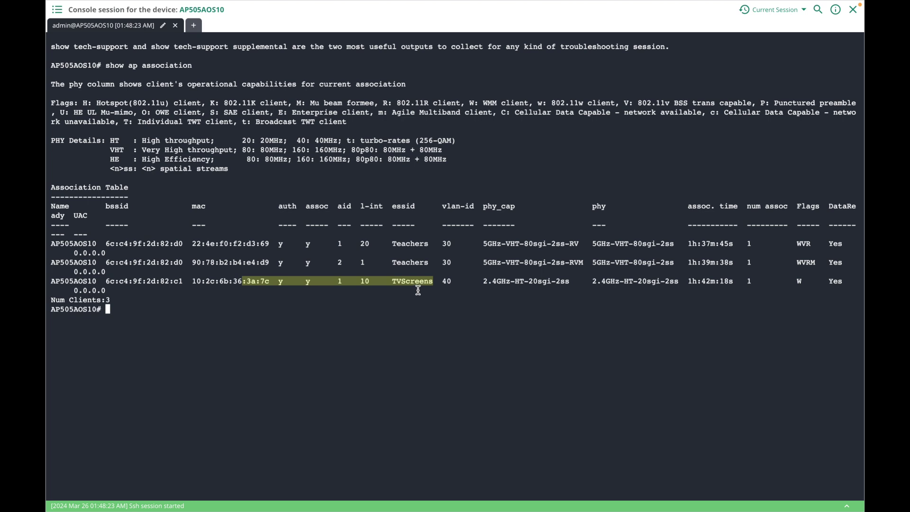
left_click(431, 273)
left_click_drag(456, 264, 435, 246)
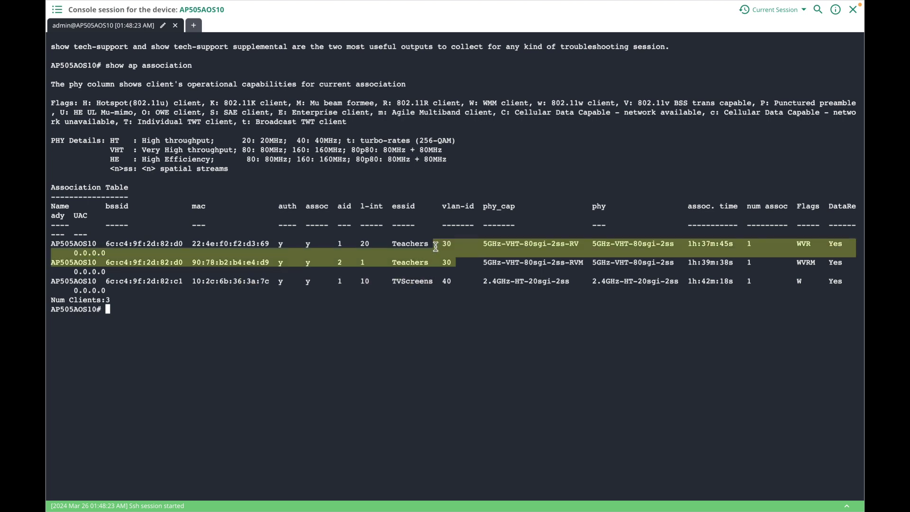
left_click(436, 246)
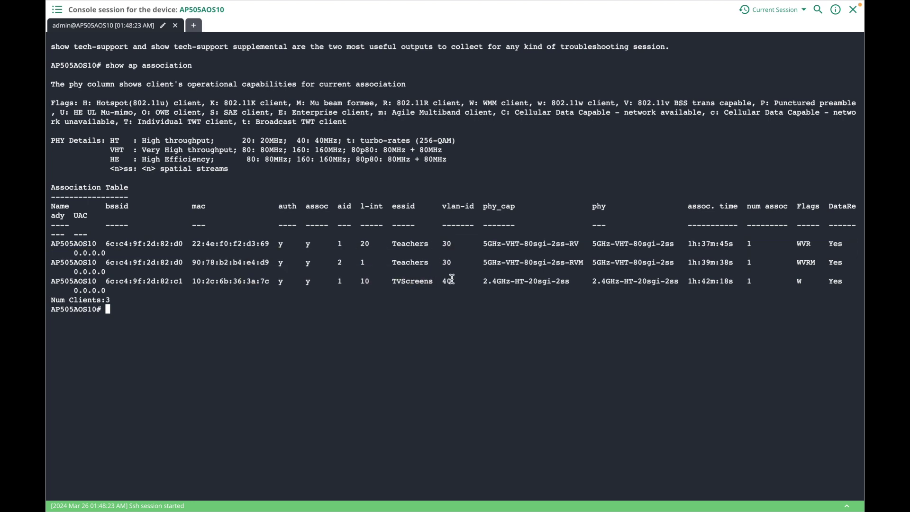
left_click_drag(456, 282, 430, 284)
type("show airgeoupservice allow role")
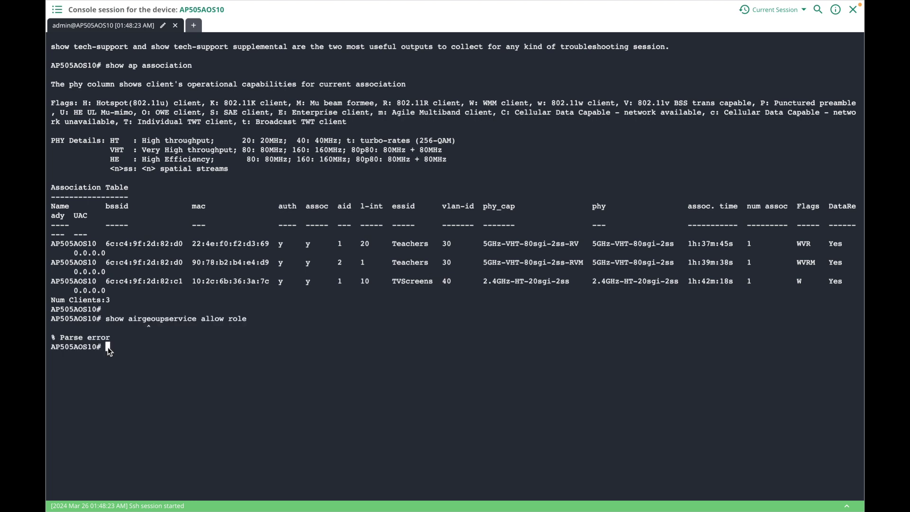
Step: Run 'show airgroupservice allow role' and highlight the TVScreens and Teachers roles for googlecast and DIAL
type("show airgroupservice allow role")
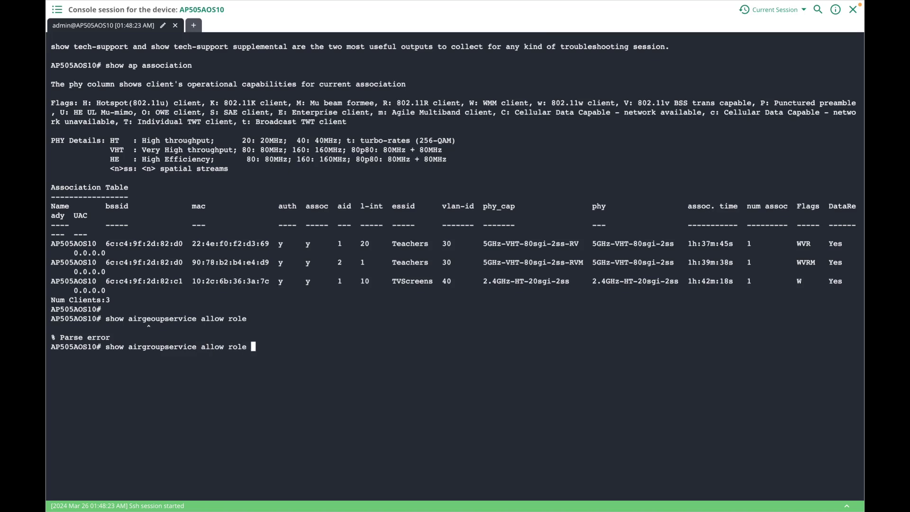
key("Return")
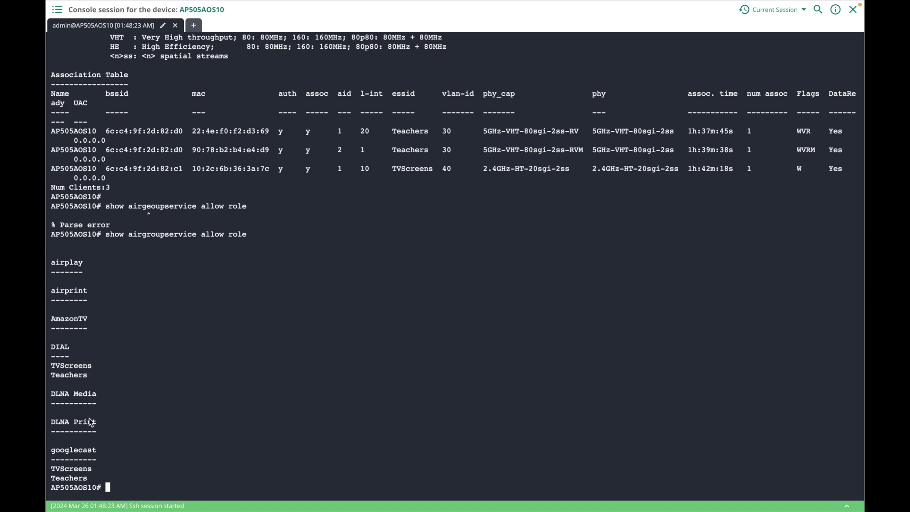
left_click_drag(90, 478, 46, 451)
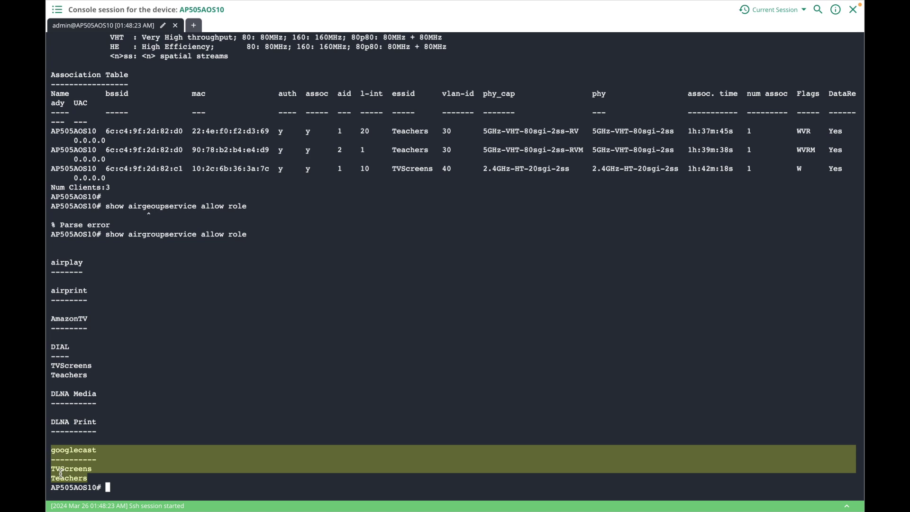
left_click(96, 474)
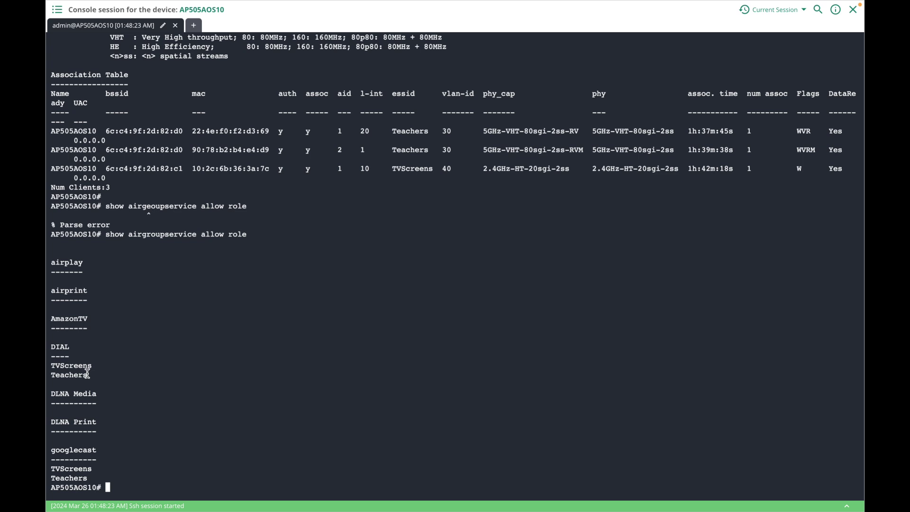
left_click_drag(91, 375, 48, 353)
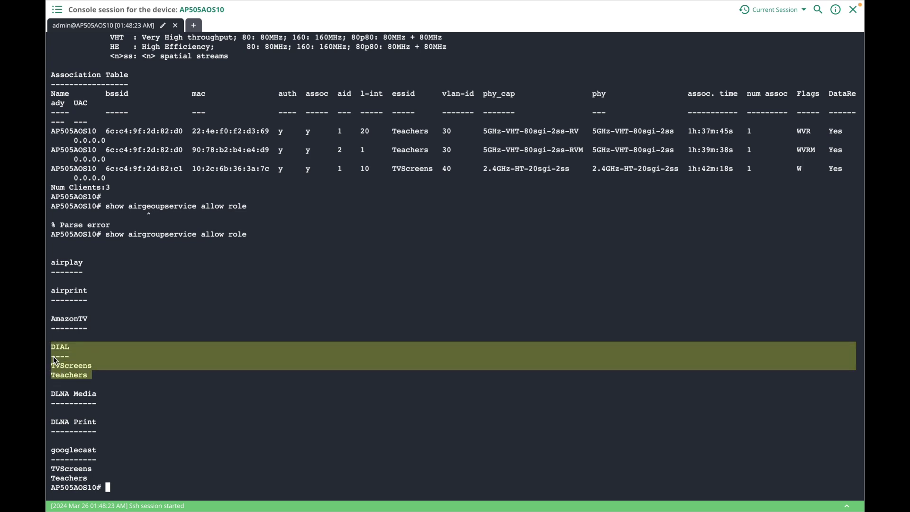
left_click(67, 373)
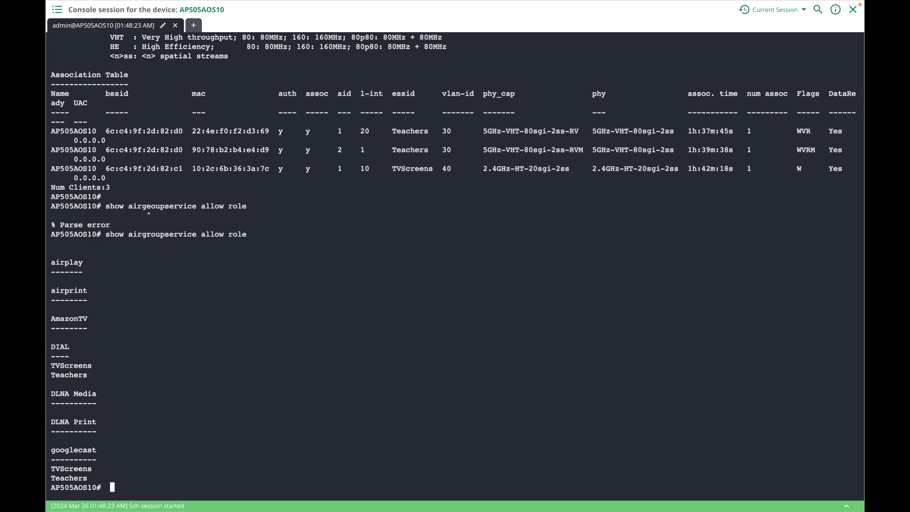
type("show airgroupservice")
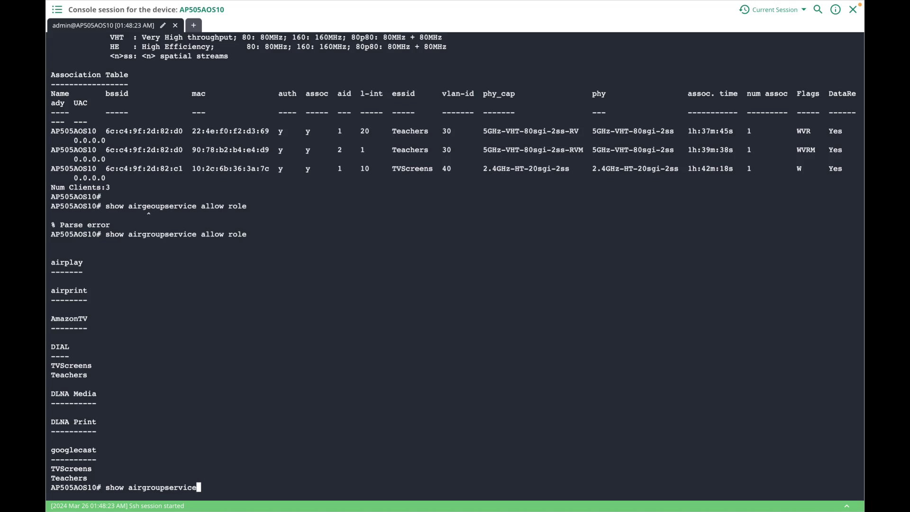
type(" disallow role")
Step: Run 'show airgroupservice disallow role', showing empty disallowed-role lists for every service
key("Return")
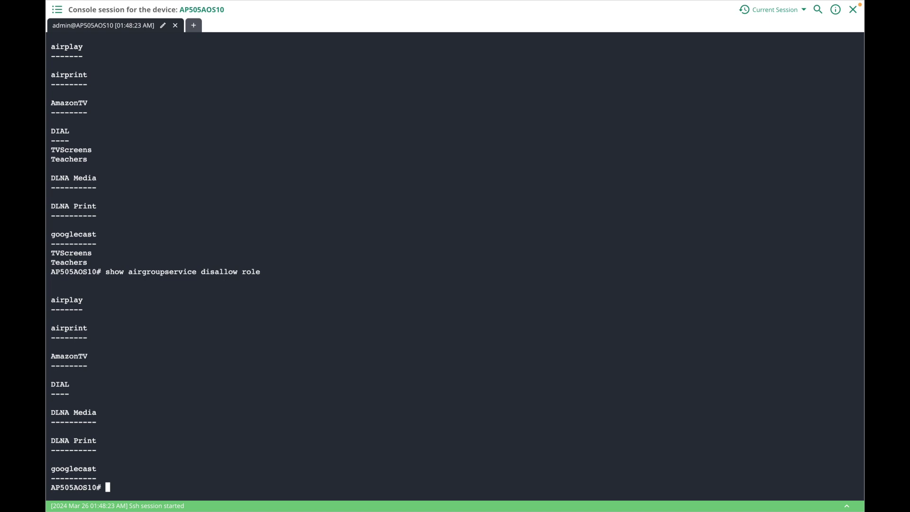
type("show airgroup")
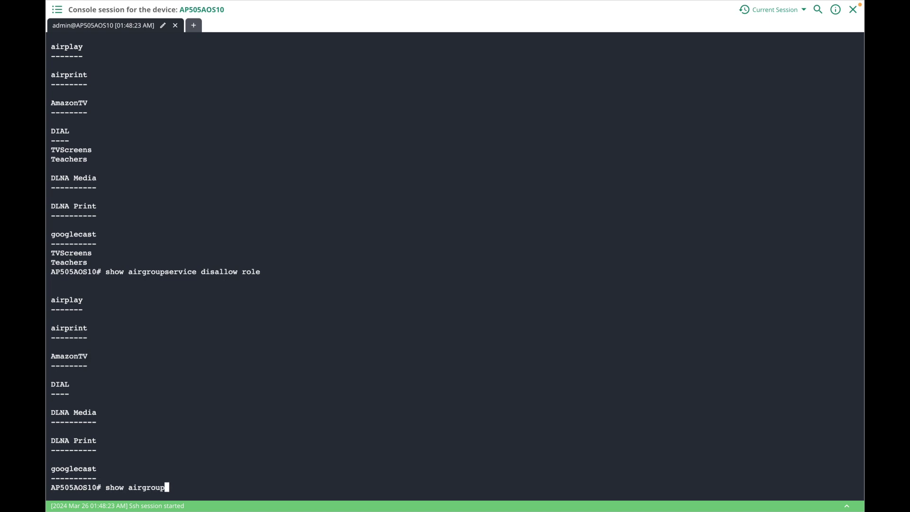
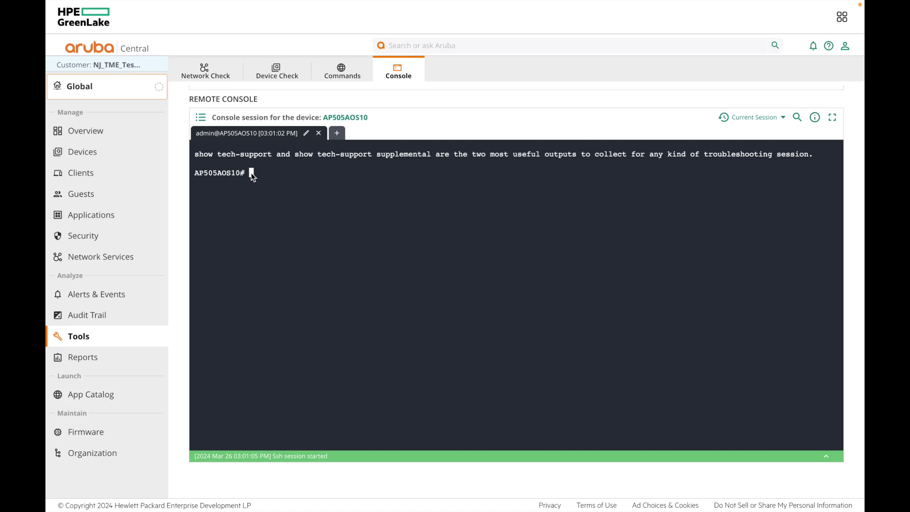
Step: Run 'show airgroup discover-cache servers' in the AP's remote console
type("show airgroup disco")
key("Tab")
type("servers")
key("Return")
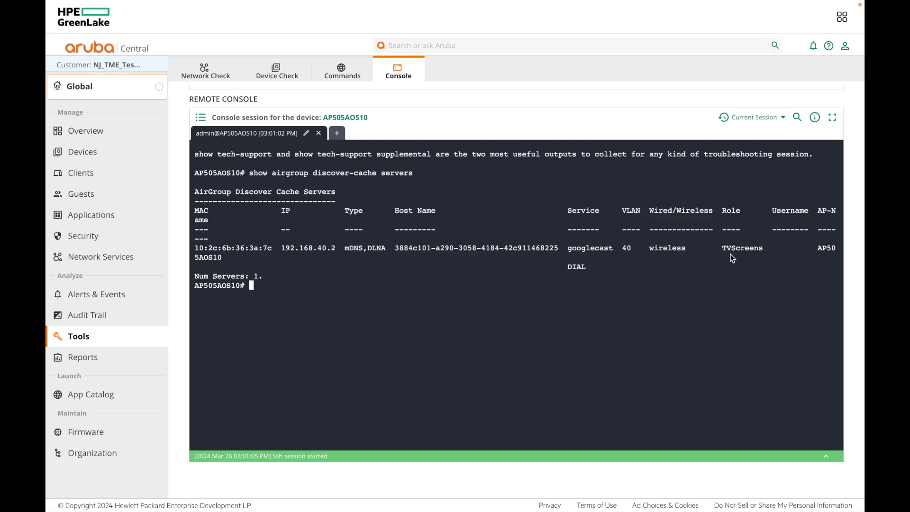
Step: Run 'show airgroup discover-cache entries' to list the 11 cache entries from 192.168.40.2
key("Up")
key("BackSpace")
key("BackSpace")
key("BackSpace")
key("BackSpace")
key("BackSpace")
key("BackSpace")
key("BackSpace")
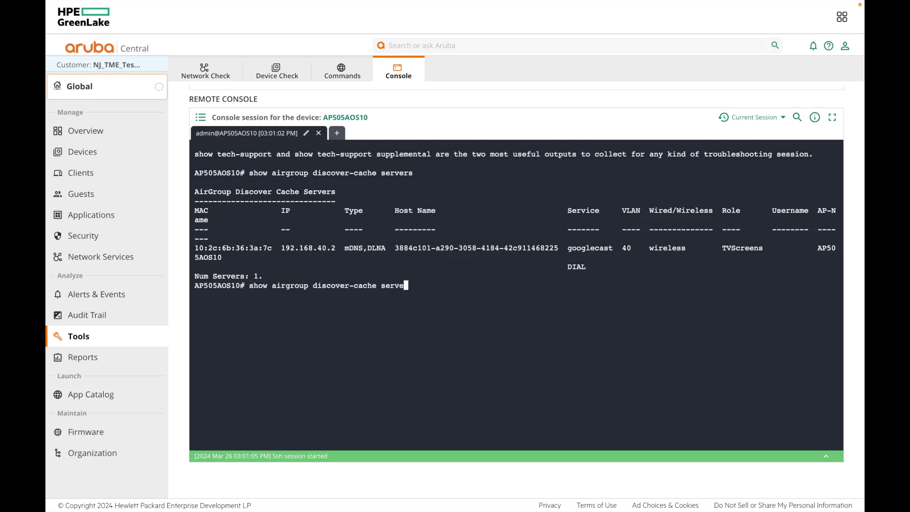
type("entries")
key("Return")
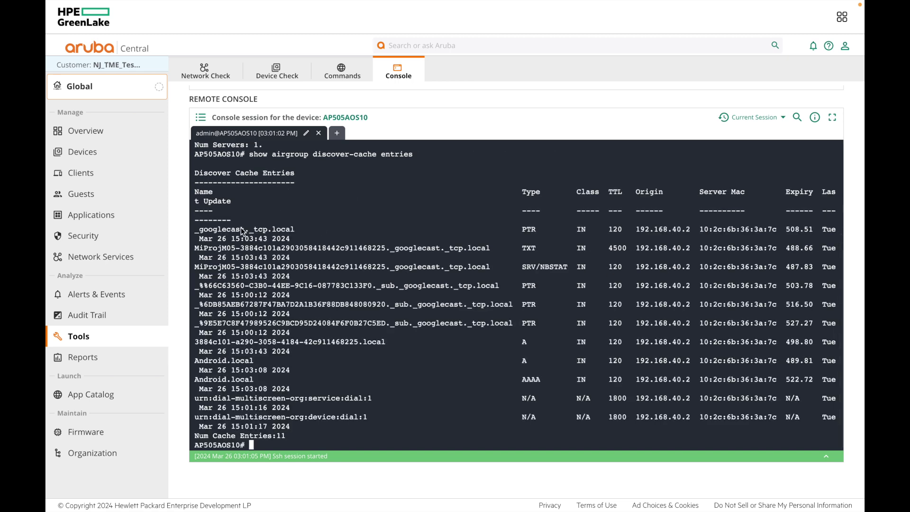
left_click_drag(294, 229, 212, 230)
left_click(537, 229)
left_click_drag(692, 230, 637, 231)
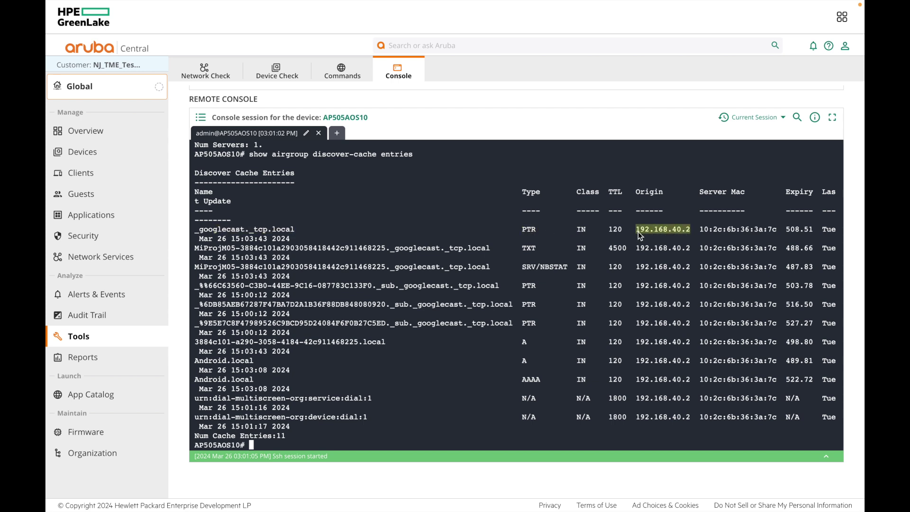
left_click_drag(776, 231, 757, 232)
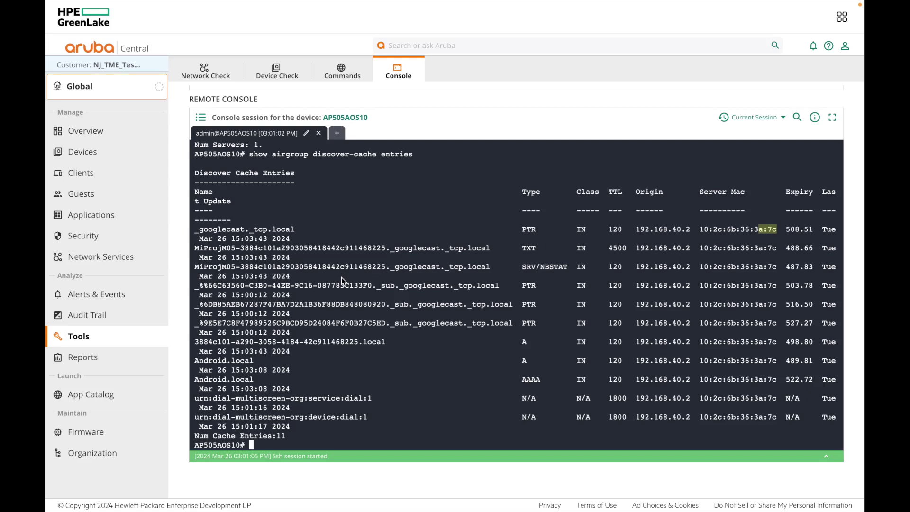
left_click_drag(368, 418, 304, 402)
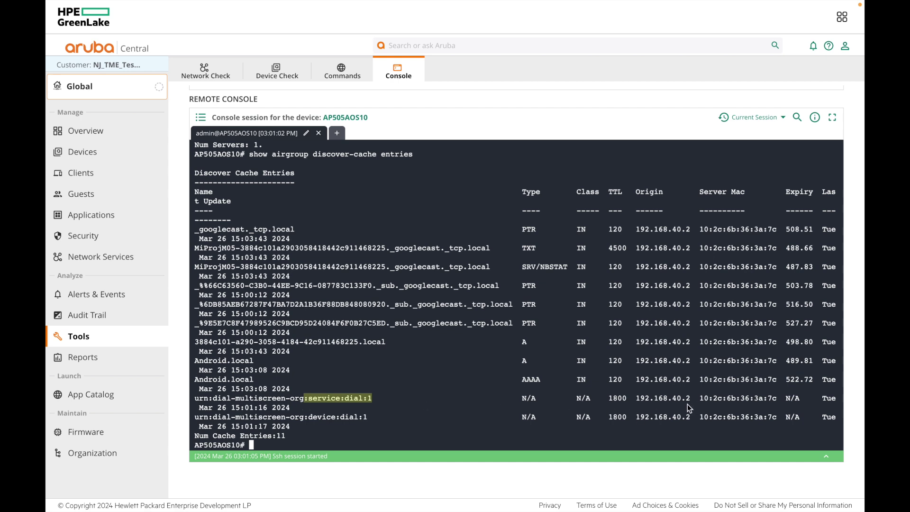
left_click(400, 419)
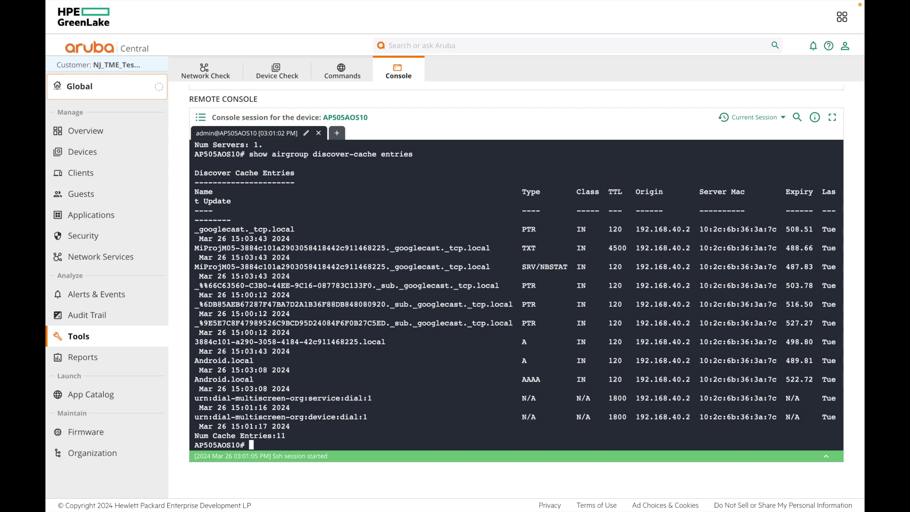
key("Return")
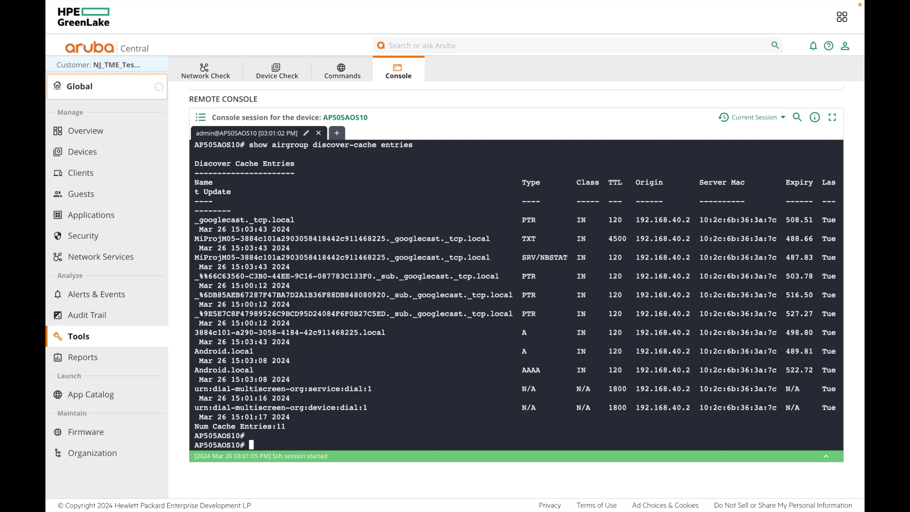
Step: Run 'show airgroup central-cache servers', then 'central-cache services' for the 30 services, and go full screen
type("show airgroup cent")
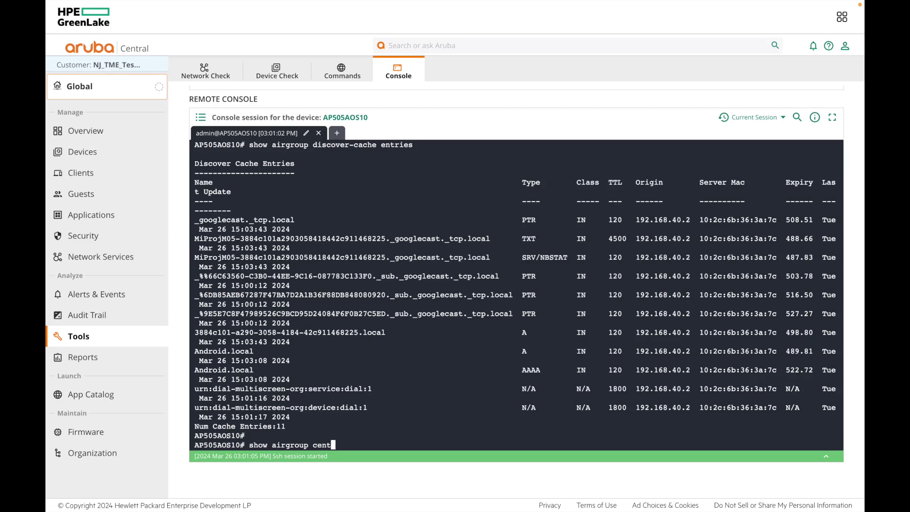
type("ral-cache servers")
key("Return")
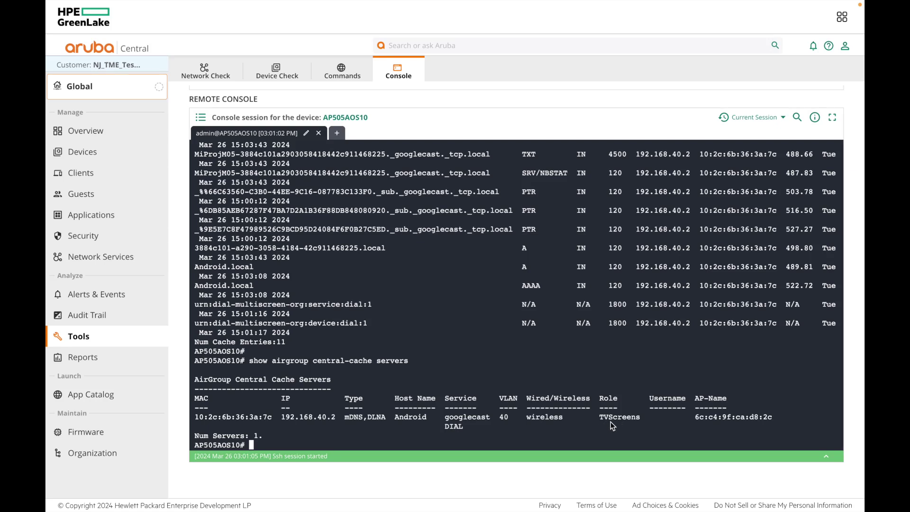
key("Up")
key("BackSpace")
key("BackSpace")
key("BackSpace")
key("BackSpace")
key("BackSpace")
key("BackSpace")
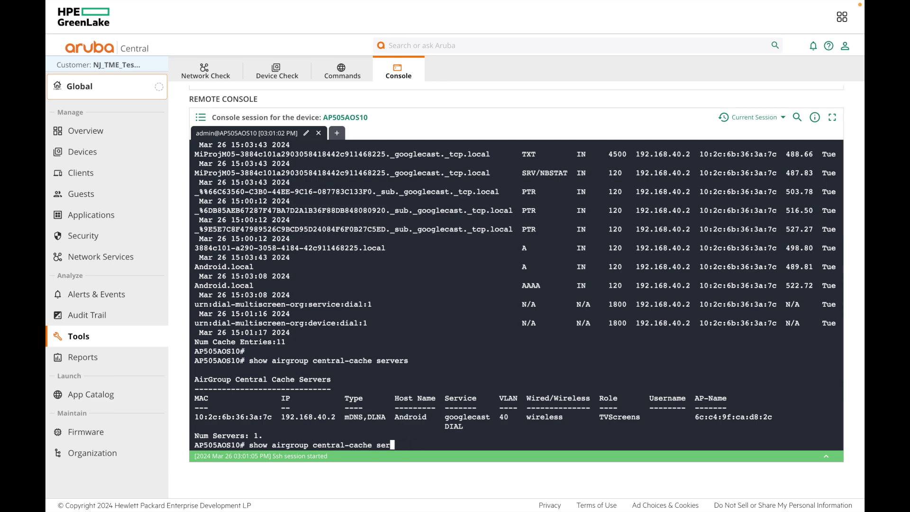
type("ervices")
key("Return")
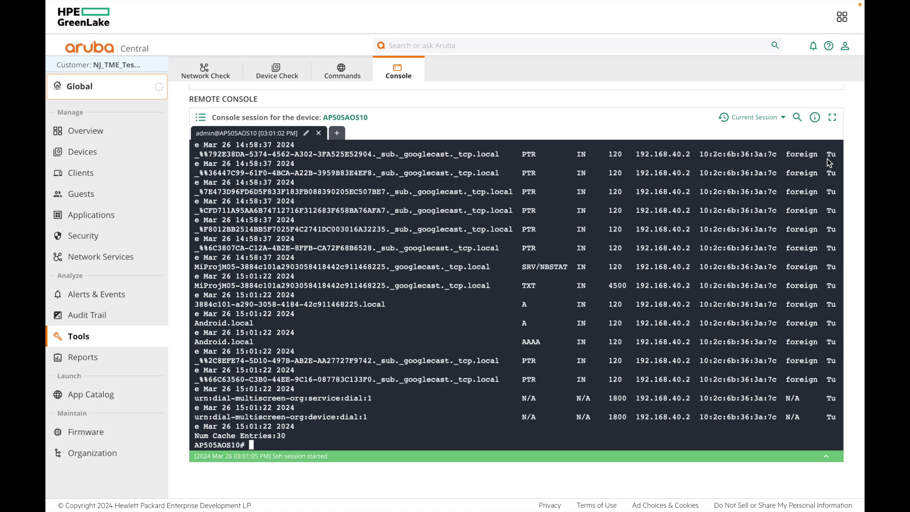
left_click(831, 118)
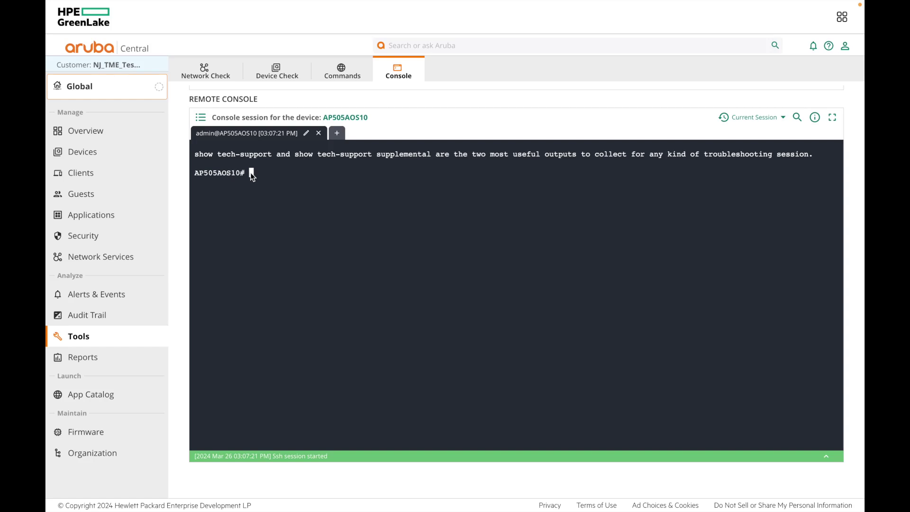
Step: Run 'show datapath session | i 5353' and highlight the 192.168.40.2 source, 5353 ports and protocol 17
type("show datapath session ")
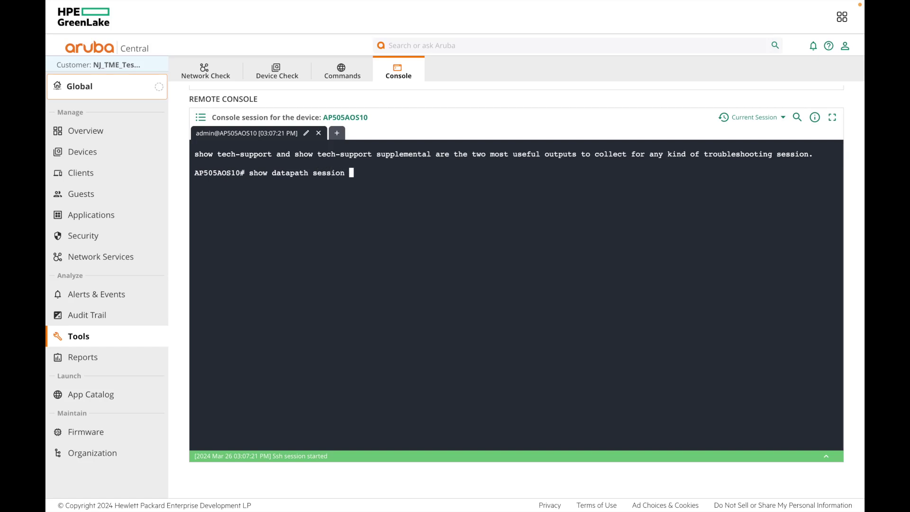
type("| i 5353")
key("Return")
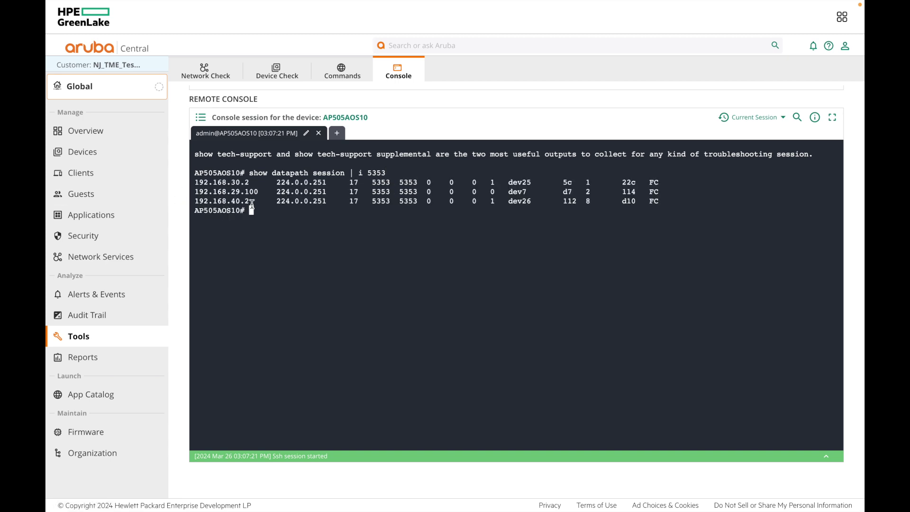
left_click_drag(250, 201, 216, 183)
left_click(240, 185)
left_click_drag(372, 183, 417, 201)
left_click_drag(351, 203, 356, 203)
left_click(322, 200)
Step: Run 'show datapath session | i 1900' repeatedly, highlighting the 192.168.30.2 and 239.255.255.250 SSDP rows
key("Up")
key("BackSpace")
key("BackSpace")
key("BackSpace")
key("BackSpace")
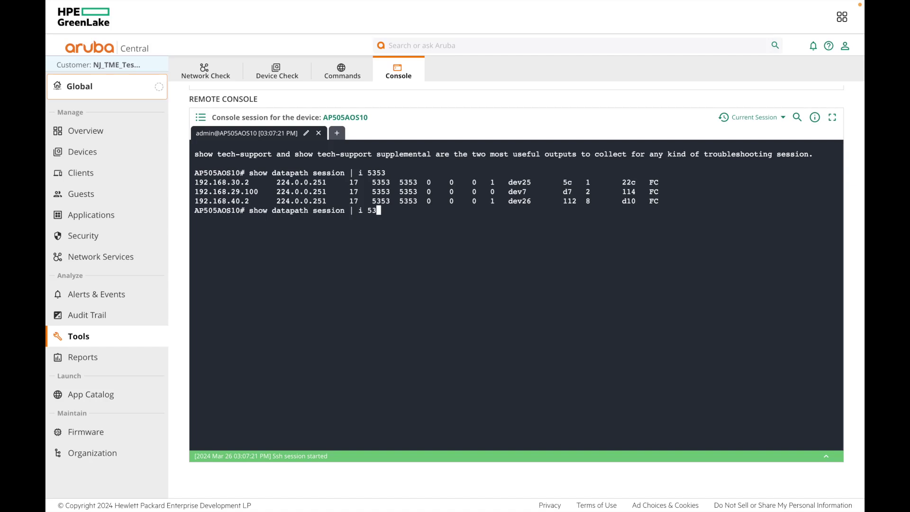
type("1900")
key("Return")
key("Up")
key("Return")
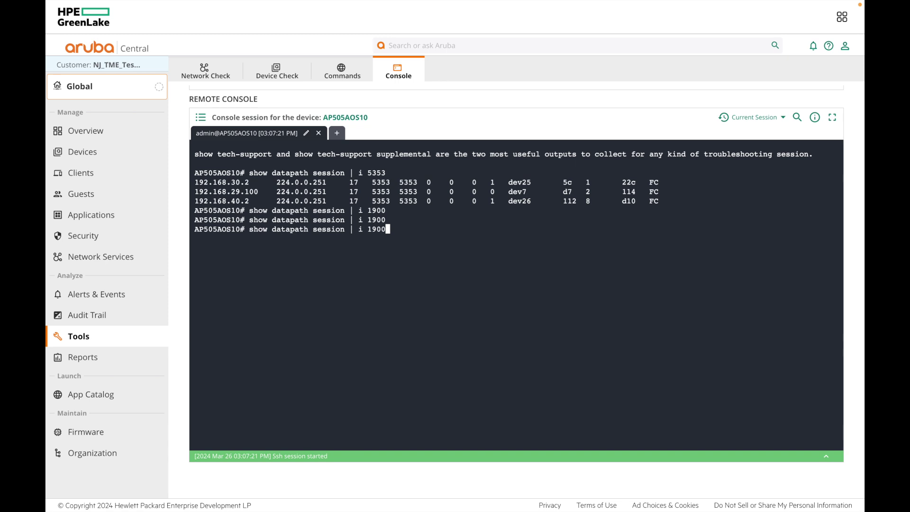
key("Return")
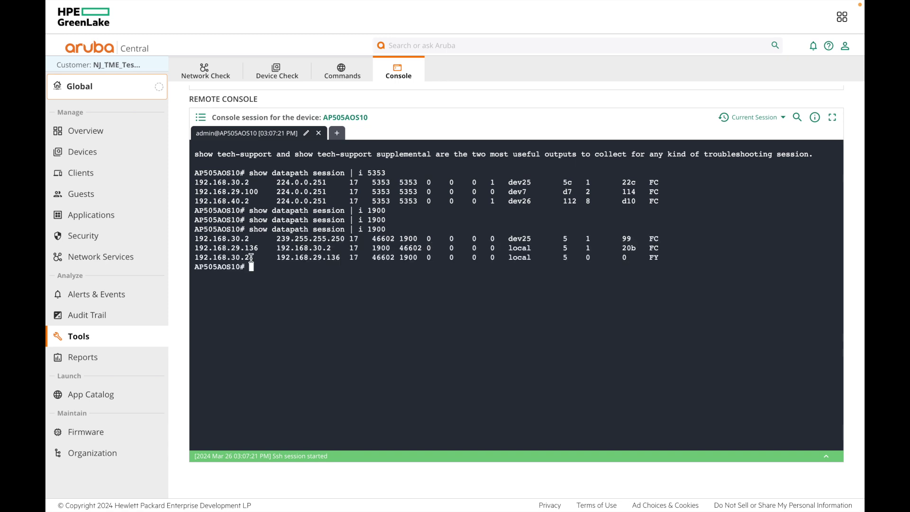
left_click_drag(194, 257, 416, 258)
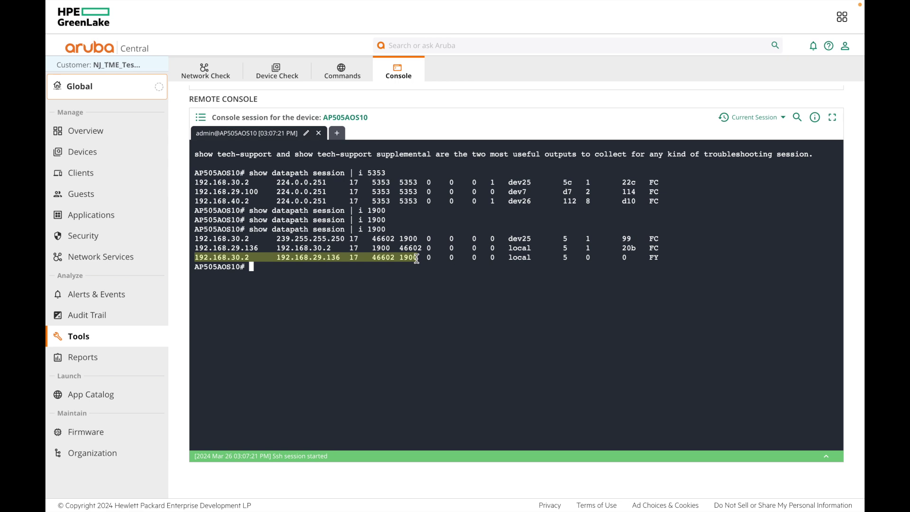
left_click_drag(199, 239, 413, 239)
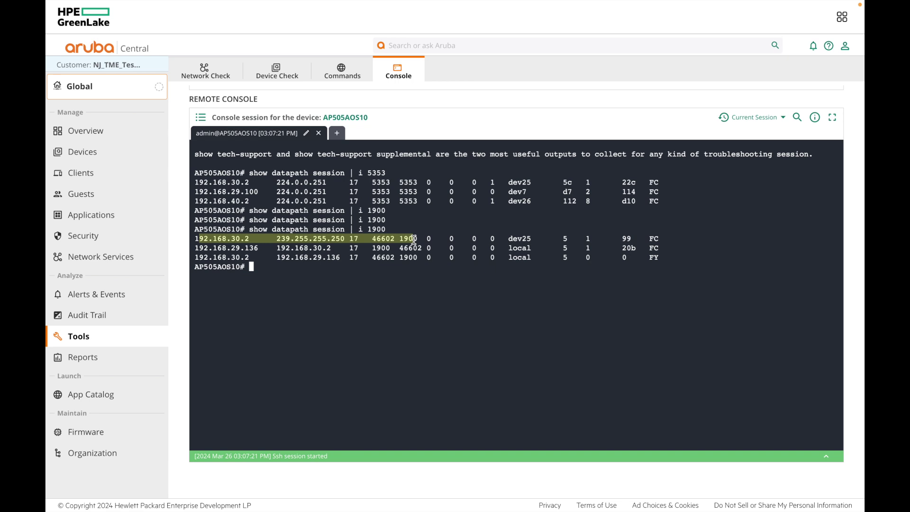
key("Up")
key("Return")
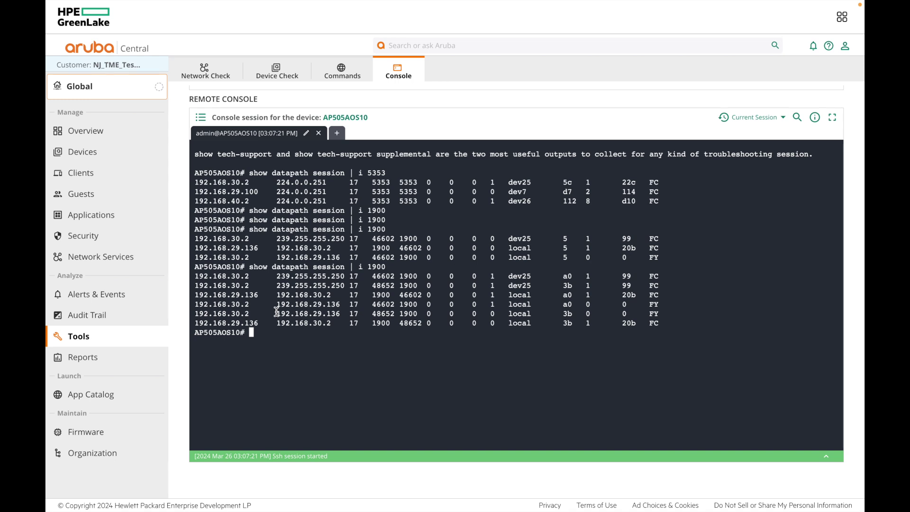
Step: Run 'show airgroup debug statistics' and highlight the unsupported SSDP query dropped count of 47
key("Return")
key("Return")
key("Return")
key("Return")
key("Return")
type("show airgroup debug")
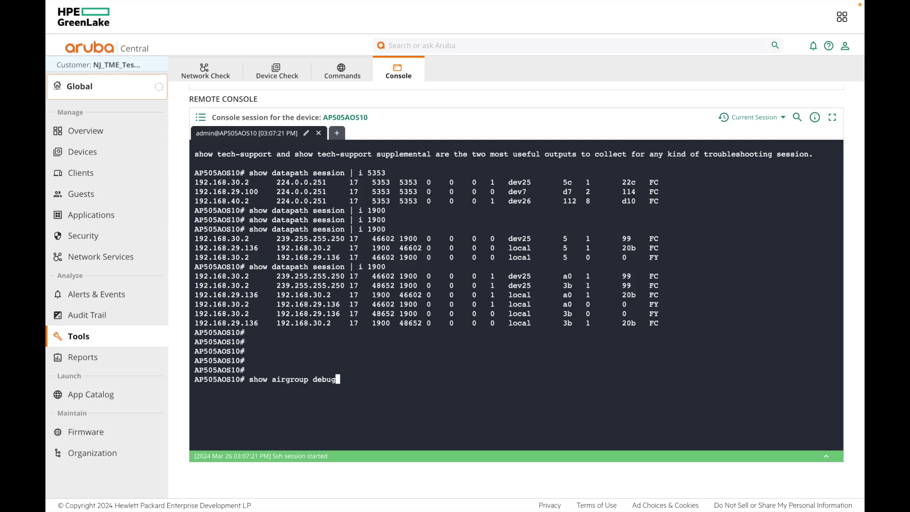
type(" statistics")
key("Return")
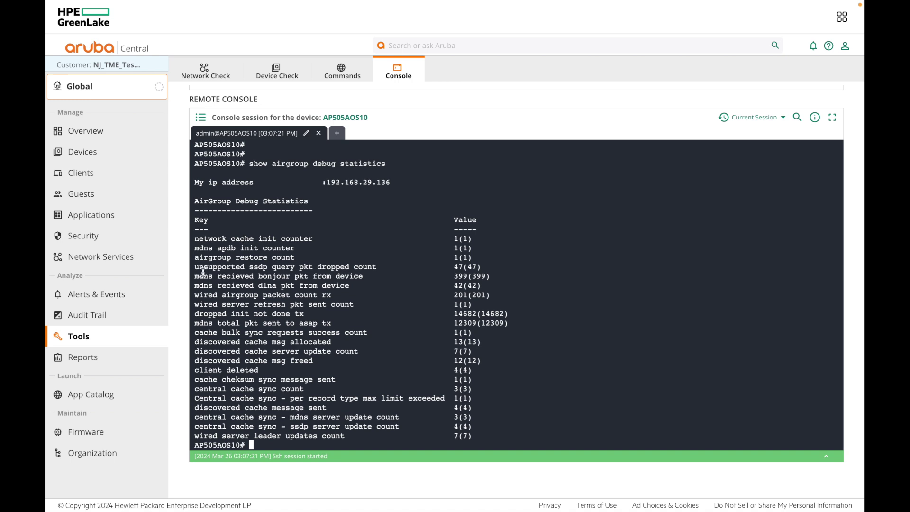
left_click_drag(199, 266, 375, 268)
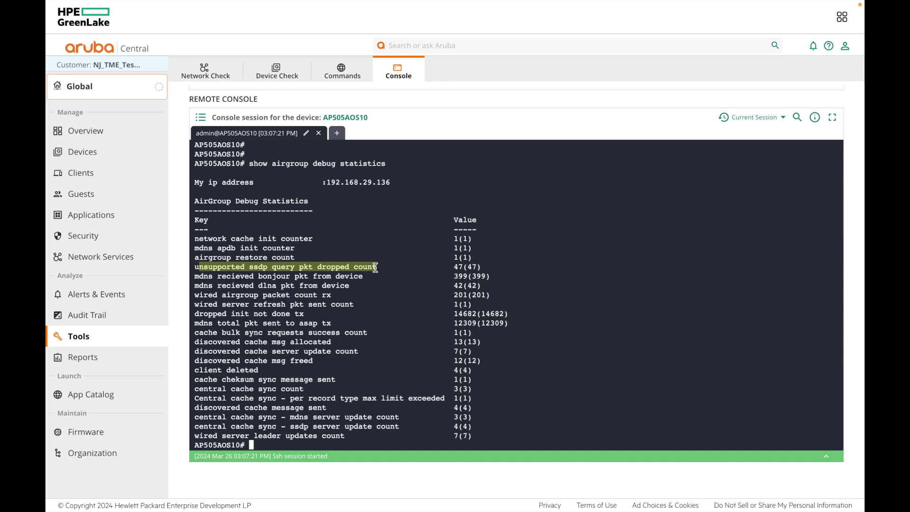
left_click(436, 267)
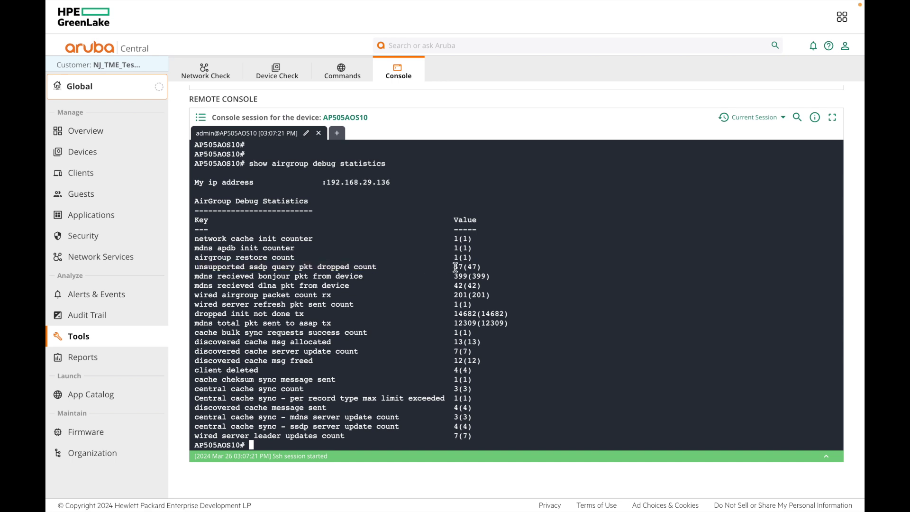
left_click_drag(455, 267, 480, 267)
left_click(469, 267)
double_click(457, 268)
Step: Highlight the mDNS received Bonjour and DLNA packet counter lines
left_click_drag(195, 278, 363, 276)
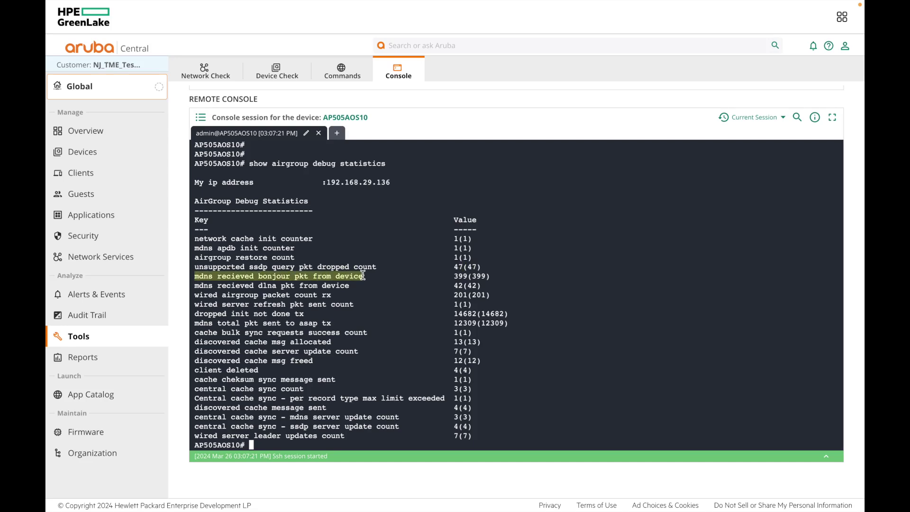
left_click(195, 287)
left_click_drag(196, 287, 346, 284)
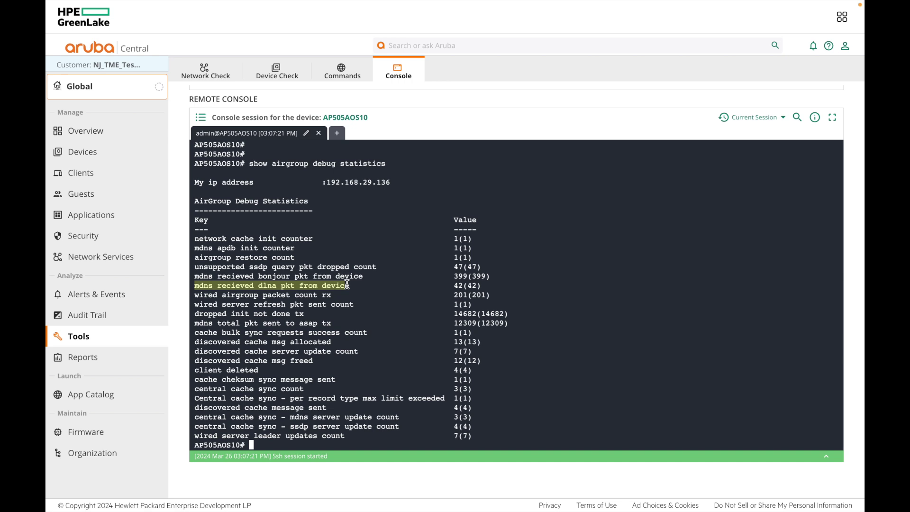
key("Return")
key("Return")
key("Return")
key("Return")
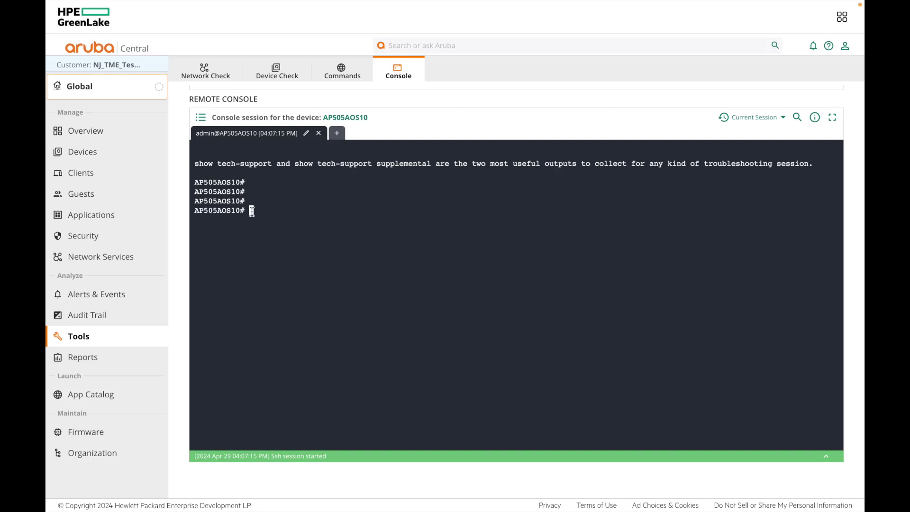
Step: Run 'show airgroup discover-cache servers' and highlight Android-2's owner, googlecast and DIAL services
type("show airgroup disc")
key("Tab")
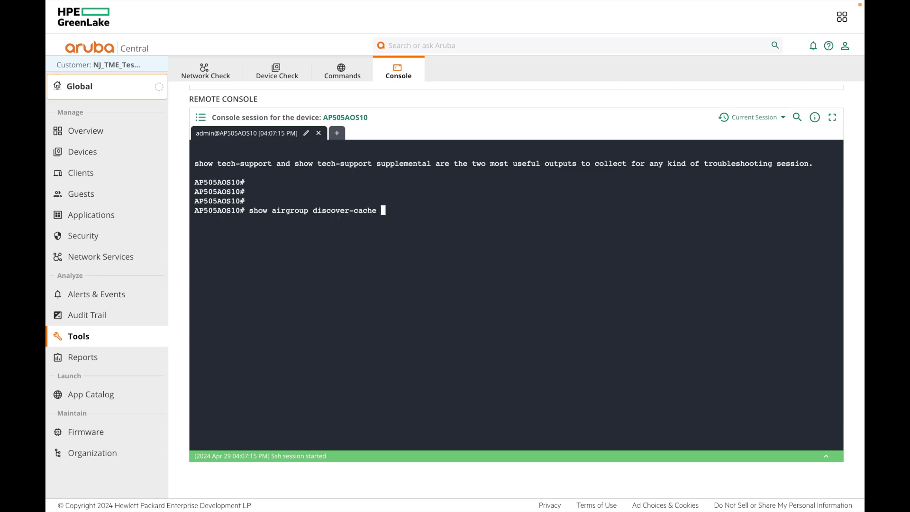
type("se")
key("Tab")
key("Return")
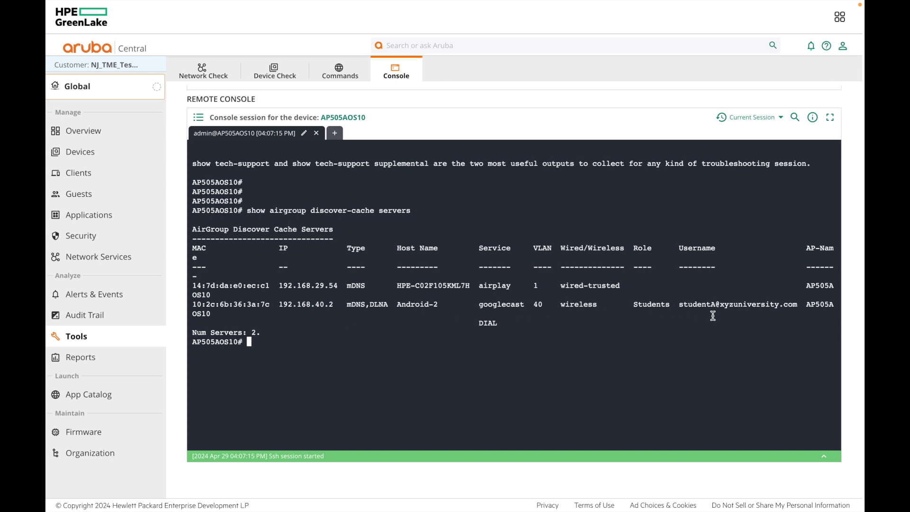
left_click_drag(800, 303, 678, 304)
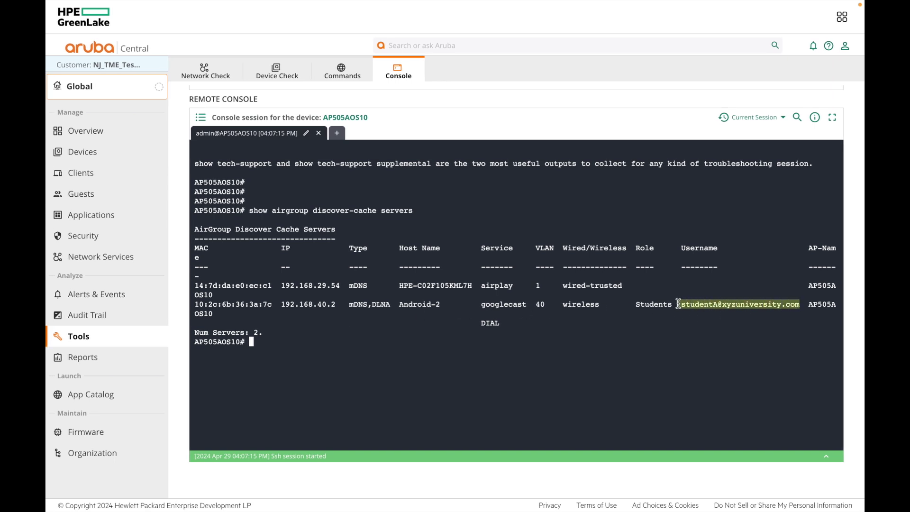
left_click_drag(480, 304, 526, 304)
left_click_drag(482, 323, 501, 325)
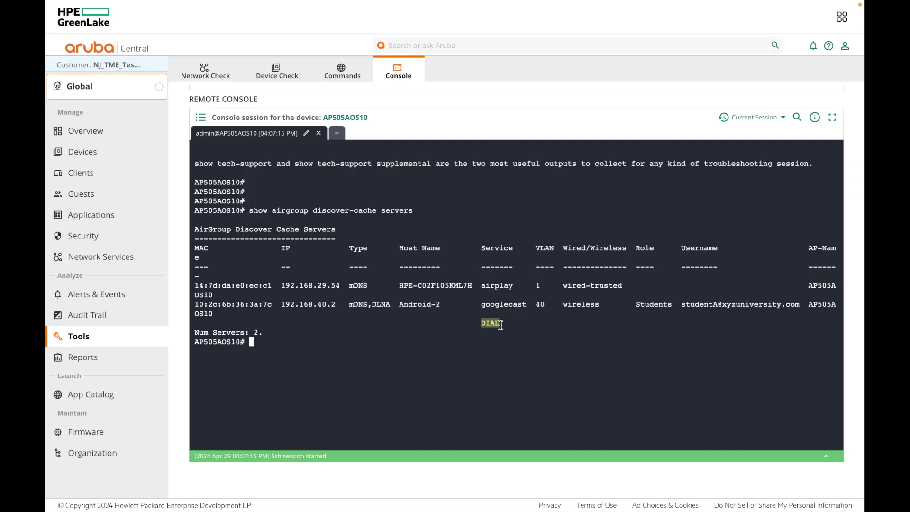
left_click(366, 332)
Step: Run 'show airgroup central-cache servers' and highlight the username column entry
type("show air")
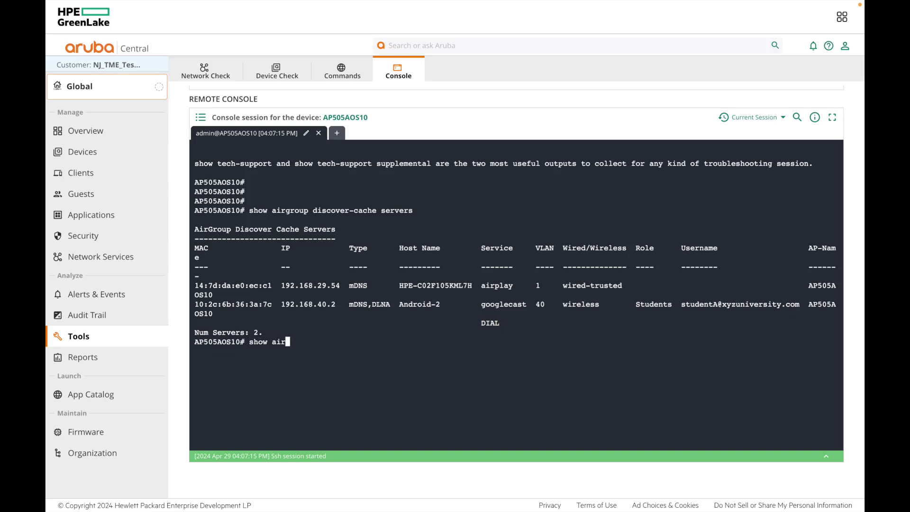
type("group central-cache servers")
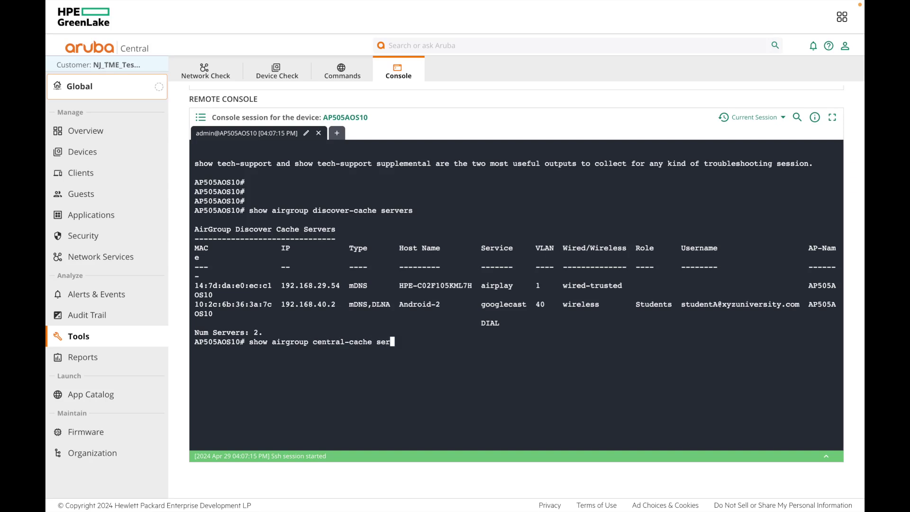
key("Return")
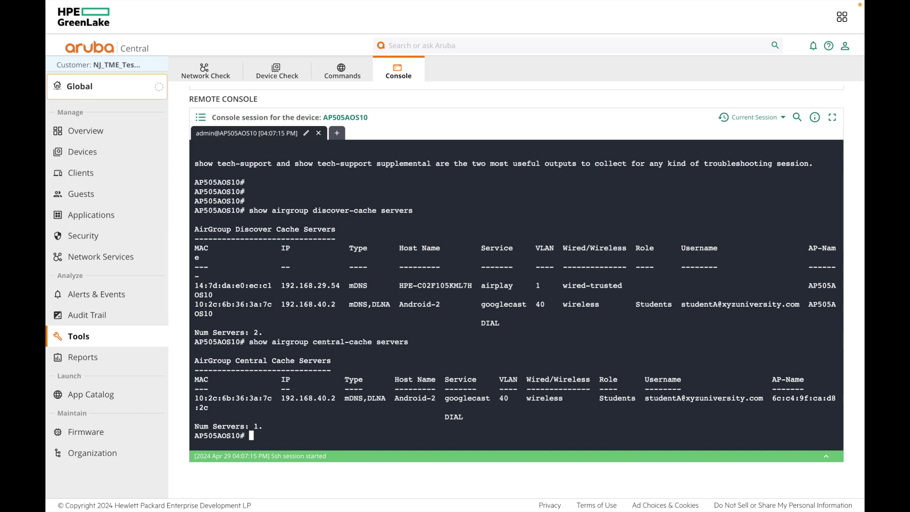
left_click_drag(644, 398, 766, 397)
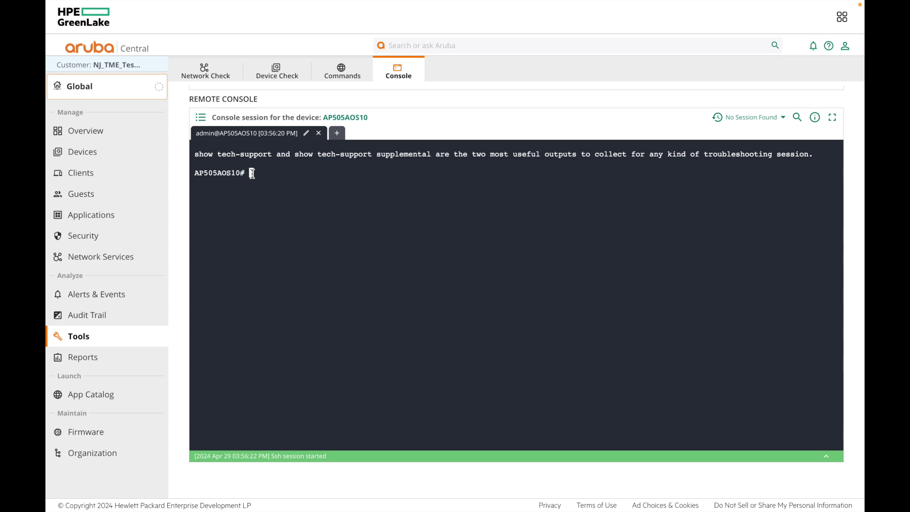
Step: Run 'show airgroup username-servers' to list the shared-user device entries
type("show airgroup us")
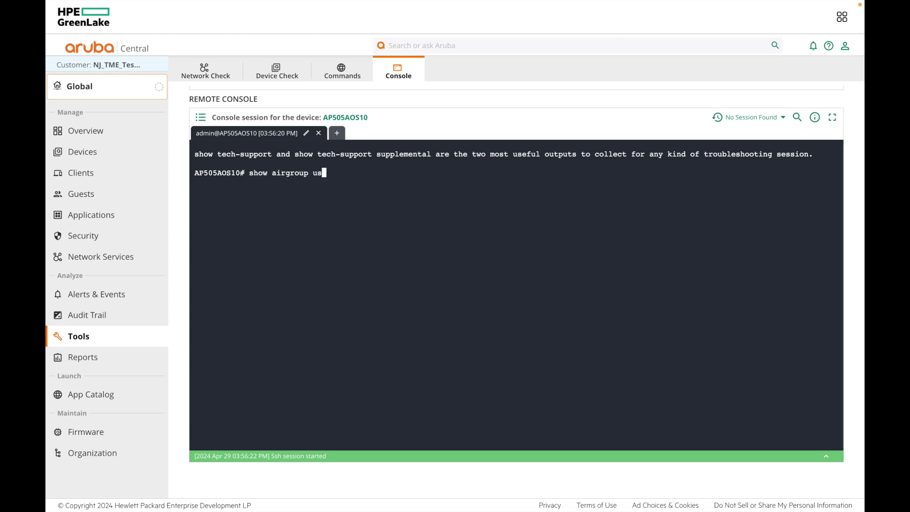
type("ername-ser")
key("Tab")
key("Return")
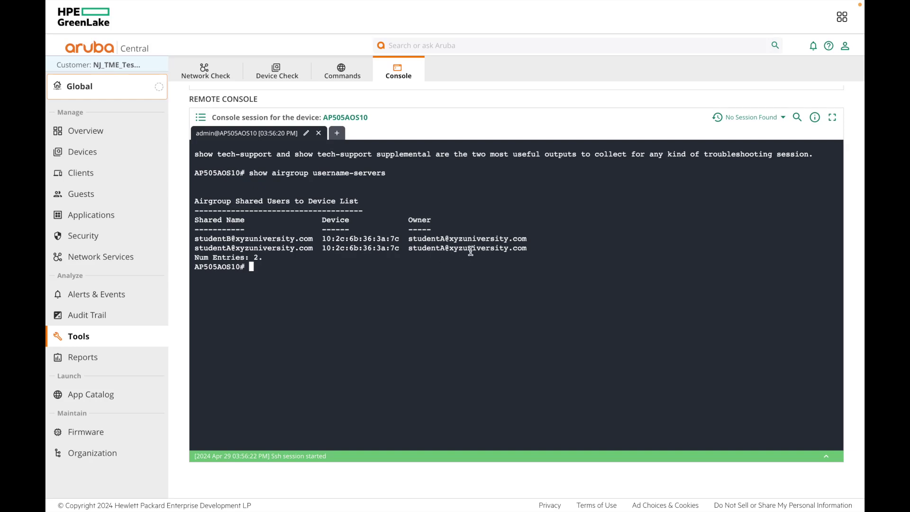
Step: Run 'show airgroup username-policy', then return to the Access Points device list
type("show airgroup username-")
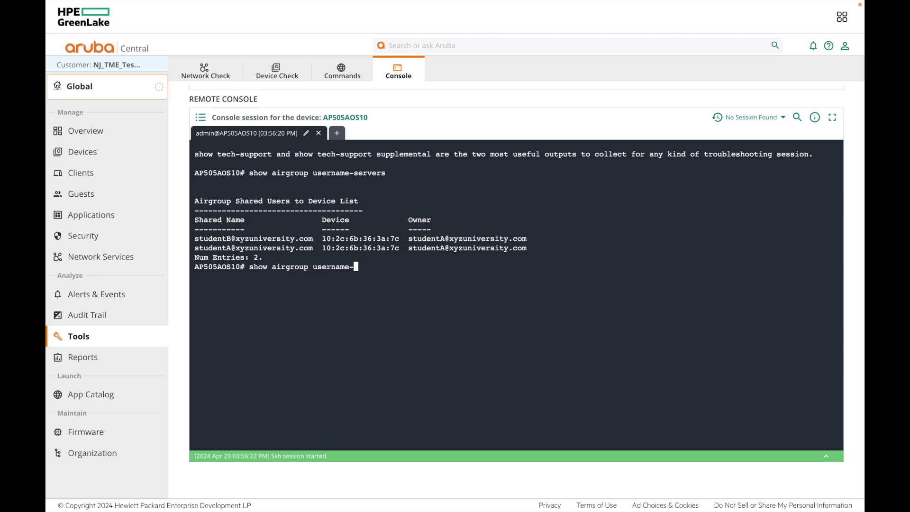
type("policy")
key("Return")
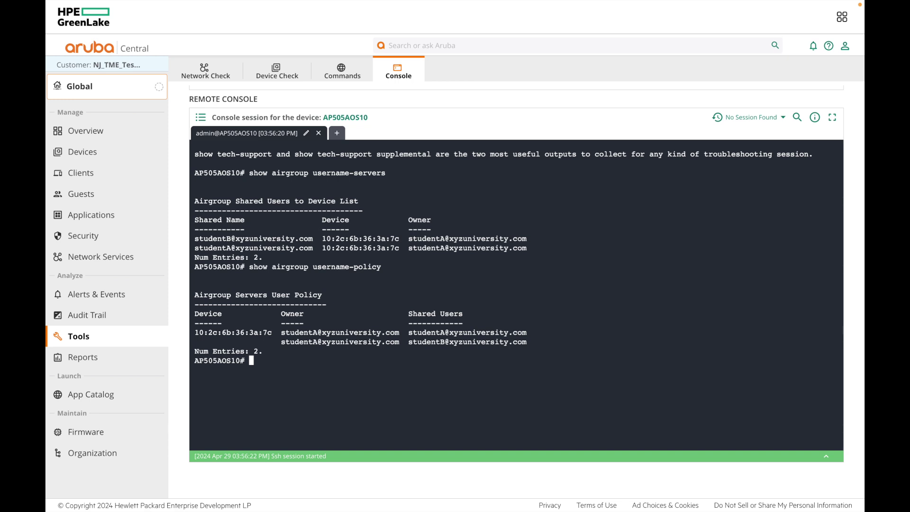
left_click(83, 152)
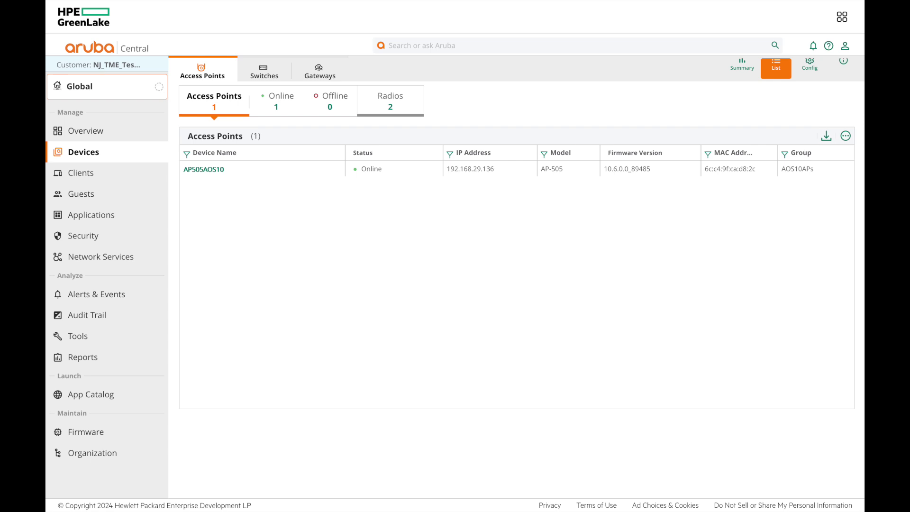